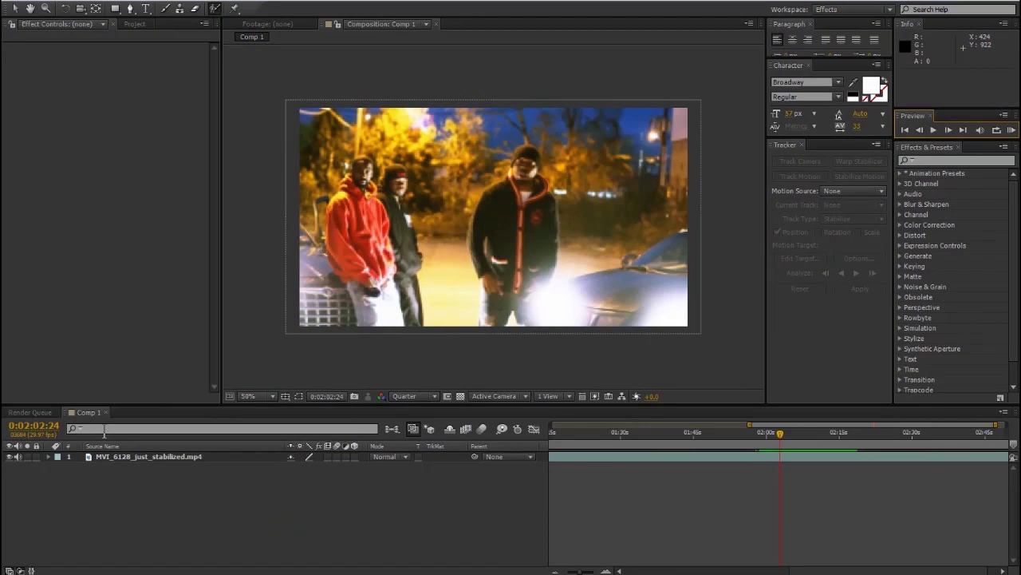
# Duplicate the MVI_6128_just_stabilized.mp4 layer and open the upper copy in its own layer view for the Roto Brush tool.
pyautogui.click(113, 456)
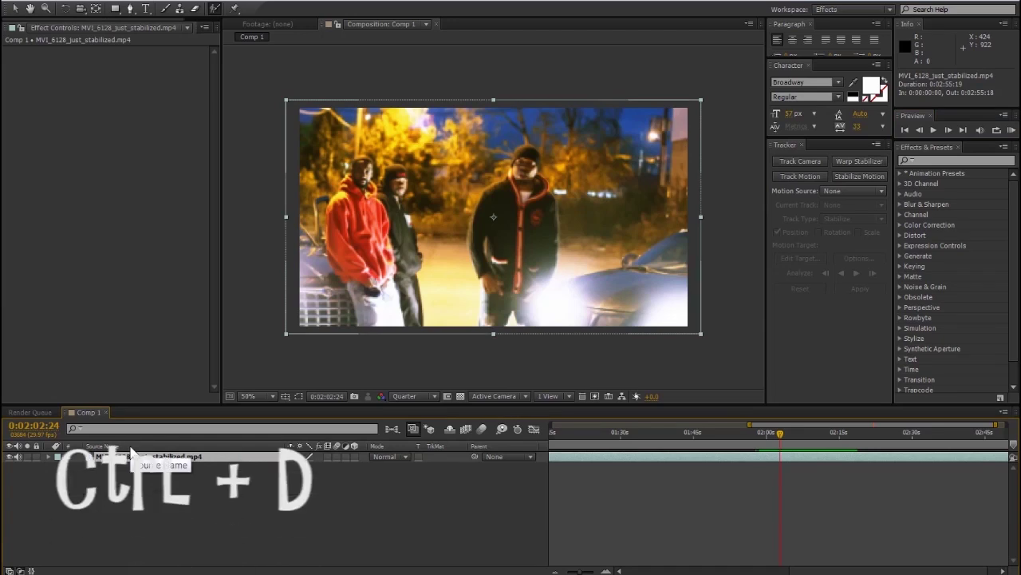
pyautogui.hotkey('ctrl', 'd')
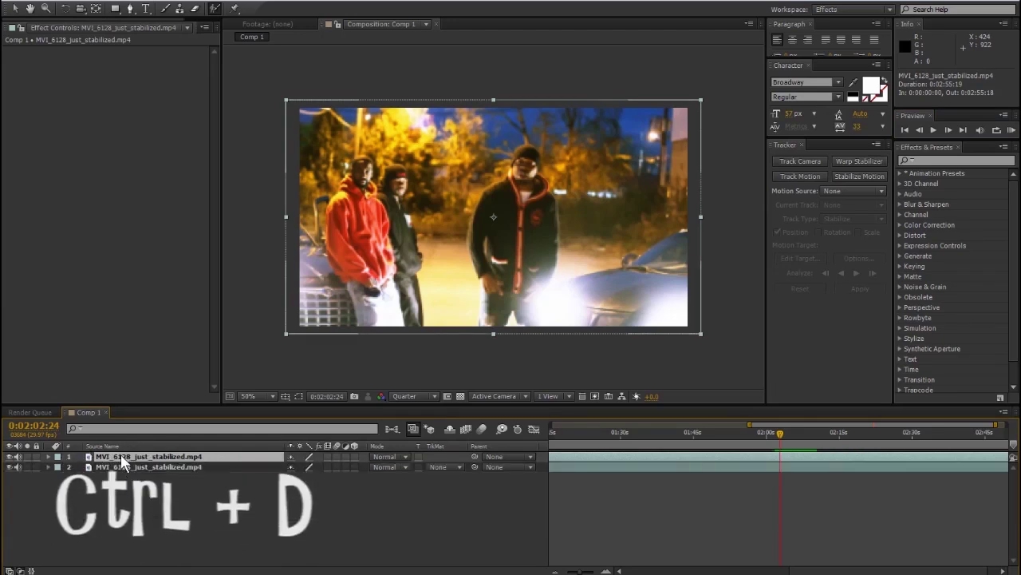
pyautogui.doubleClick(120, 454)
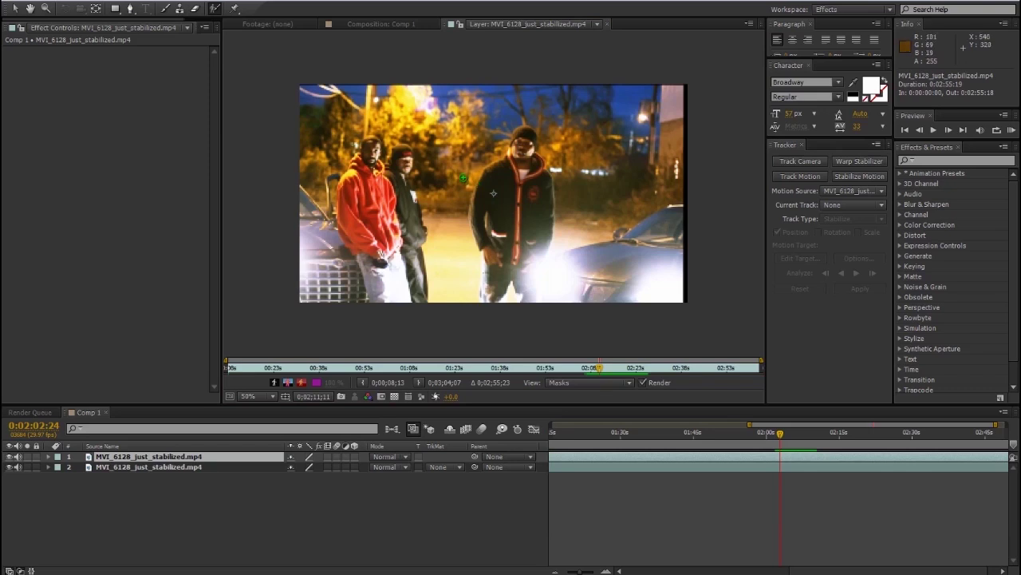
pyautogui.click(217, 2)
pyautogui.moveTo(267, 66)
pyautogui.click(512, 64)
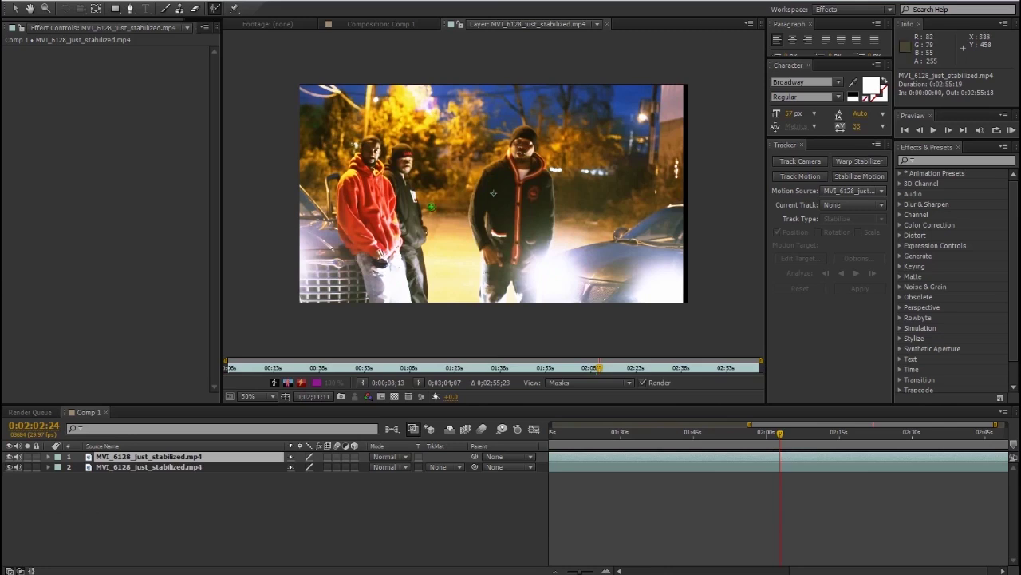
# Paint Roto Brush foreground strokes over the two men and the car beside them, undoing the stray stroke near their heads.
pyautogui.moveTo(446, 179)
pyautogui.mouseDown()
pyautogui.moveTo(496, 179)
pyautogui.moveTo(454, 180)
pyautogui.mouseUp()
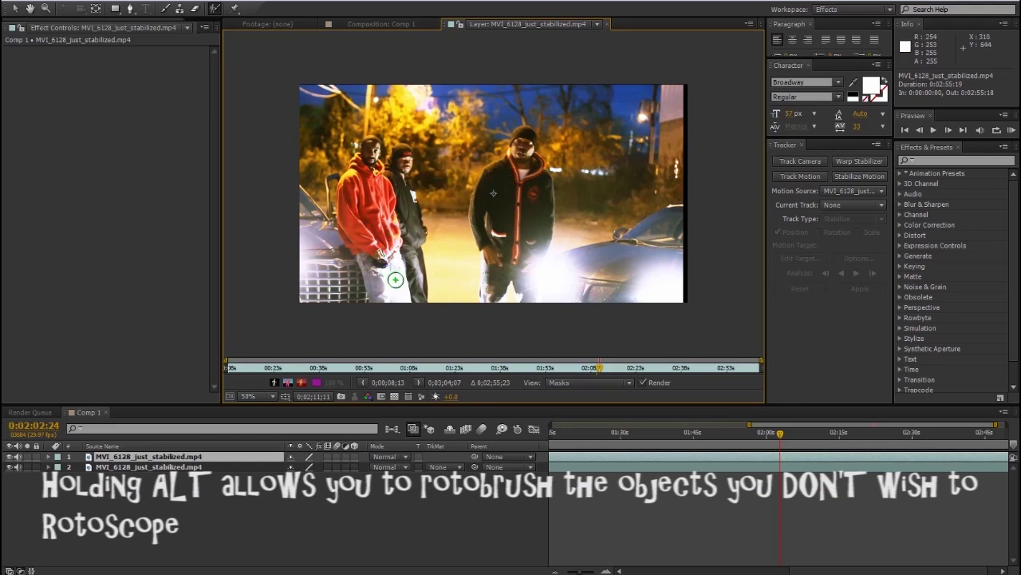
pyautogui.moveTo(417, 297)
pyautogui.mouseDown()
pyautogui.moveTo(390, 187)
pyautogui.moveTo(402, 156)
pyautogui.moveTo(382, 182)
pyautogui.moveTo(369, 148)
pyautogui.moveTo(346, 218)
pyautogui.moveTo(363, 237)
pyautogui.moveTo(375, 282)
pyautogui.moveTo(402, 296)
pyautogui.moveTo(328, 297)
pyautogui.moveTo(333, 254)
pyautogui.moveTo(297, 204)
pyautogui.moveTo(303, 274)
pyautogui.moveTo(360, 269)
pyautogui.moveTo(331, 237)
pyautogui.mouseUp()
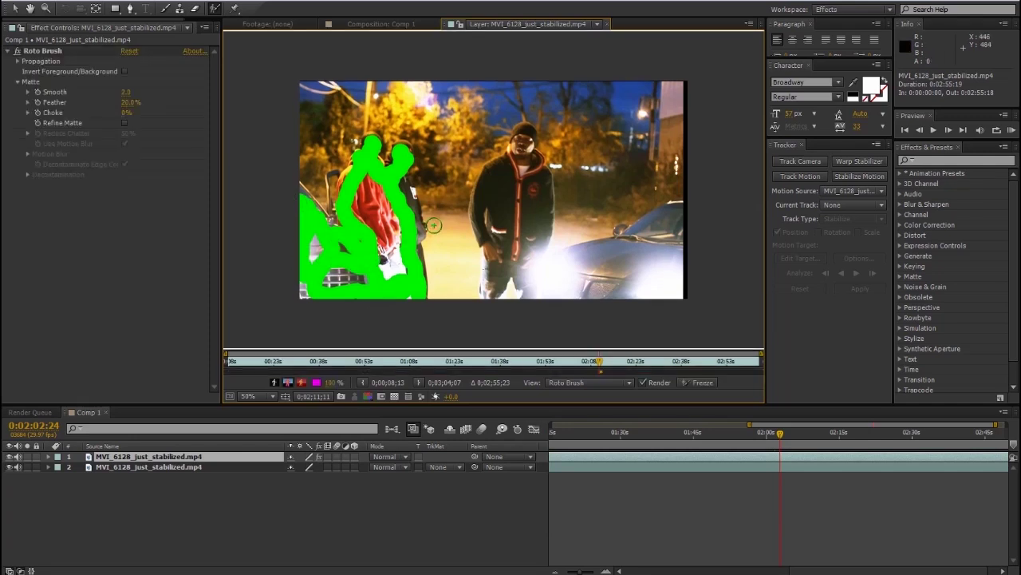
pyautogui.click(406, 153)
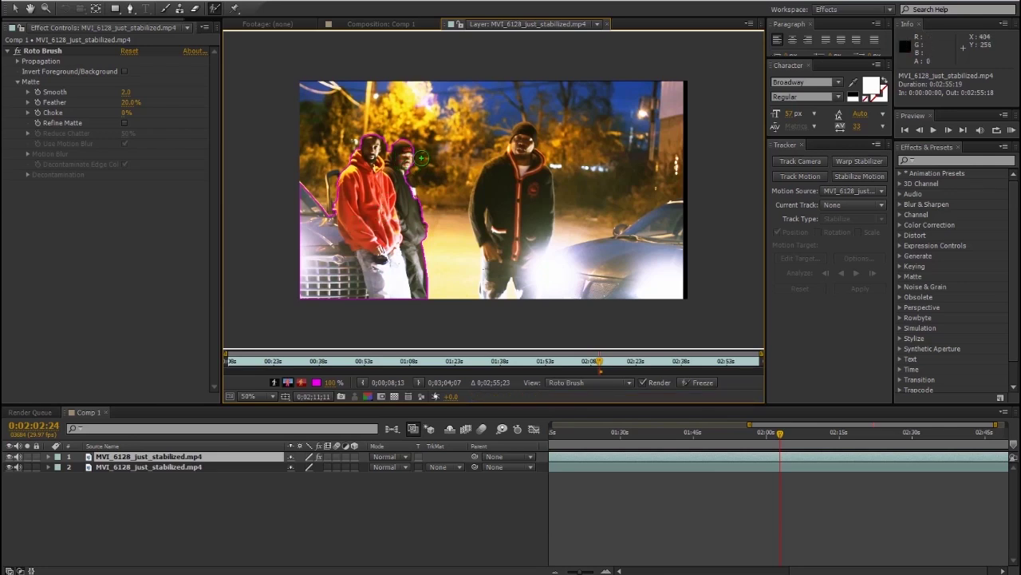
pyautogui.keyDown('ctrl'); pyautogui.moveTo(389, 141); pyautogui.dragTo(380, 142); pyautogui.keyUp('ctrl')
pyautogui.click(32, 1)
pyautogui.click(38, 11)
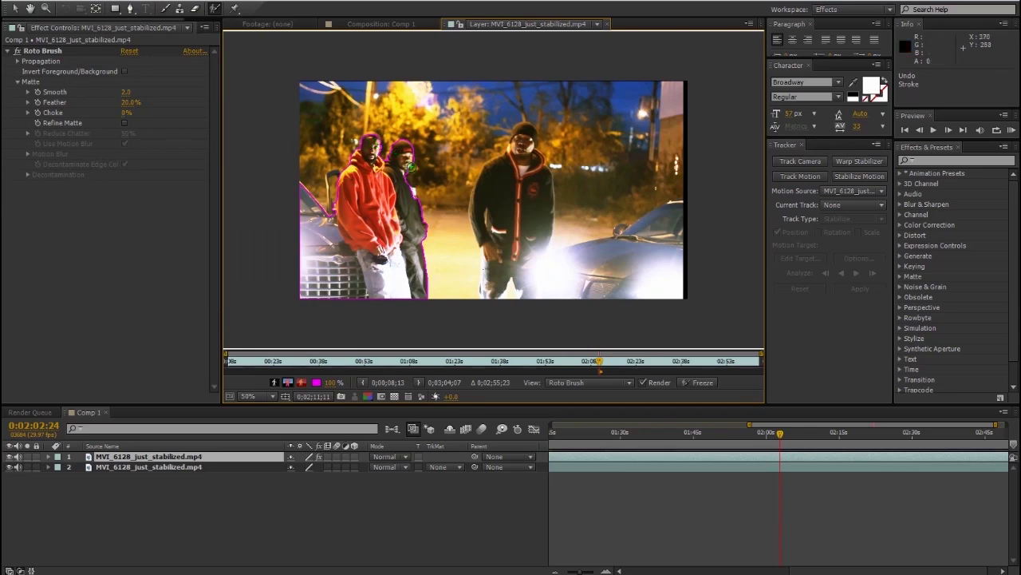
# Add the man in the black jacket and the blue car to the Roto Brush selection, refining the edge along his sleeve.
pyautogui.moveTo(379, 294); pyautogui.dragTo(302, 294)
pyautogui.moveTo(476, 296)
pyautogui.mouseDown()
pyautogui.moveTo(493, 166)
pyautogui.moveTo(523, 130)
pyautogui.moveTo(547, 202)
pyautogui.moveTo(603, 251)
pyautogui.moveTo(674, 206)
pyautogui.moveTo(527, 291)
pyautogui.moveTo(562, 275)
pyautogui.mouseUp()
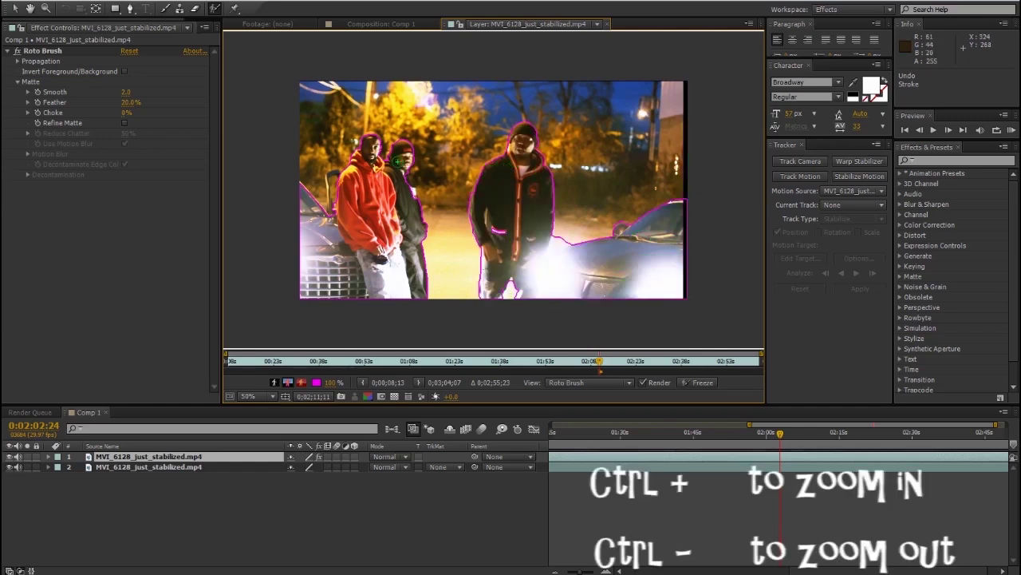
pyautogui.hotkey('ctrl', '=')
pyautogui.hotkey('ctrl', '=')
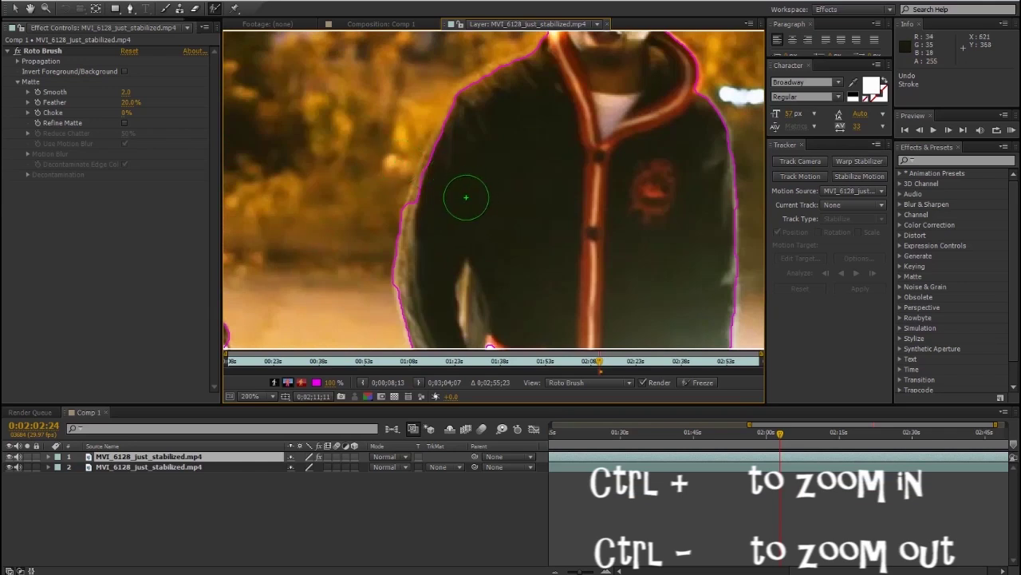
pyautogui.moveTo(432, 201)
pyautogui.mouseDown()
pyautogui.moveTo(465, 121)
pyautogui.moveTo(483, 122)
pyautogui.mouseUp()
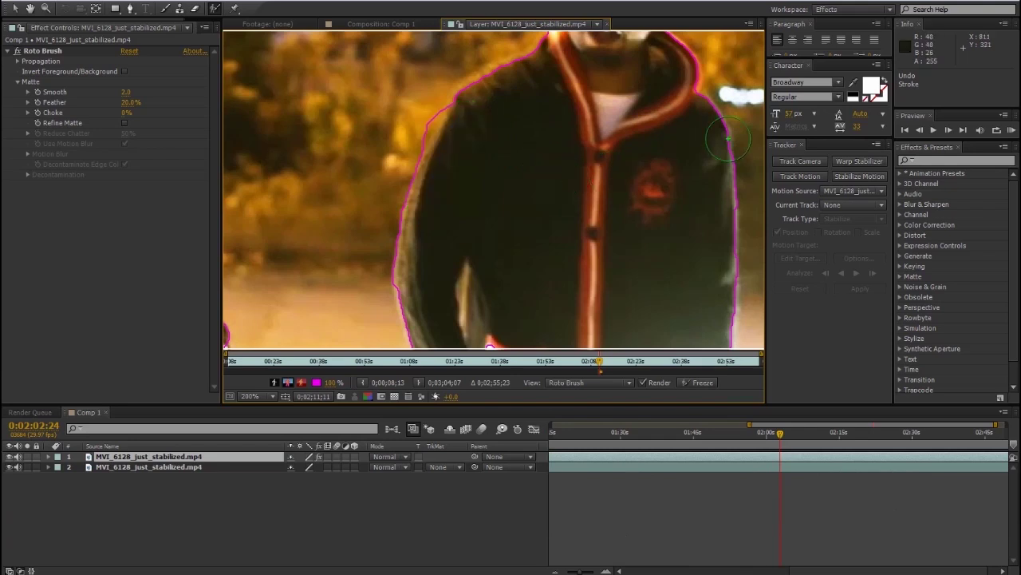
# Step frame by frame from 0:02:02:24 to 0:02:02:28, examining the Roto Brush outline around the three men.
pyautogui.press('h')
pyautogui.moveTo(622, 168)
pyautogui.mouseDown()
pyautogui.moveTo(623, 223)
pyautogui.moveTo(540, 363)
pyautogui.mouseUp()
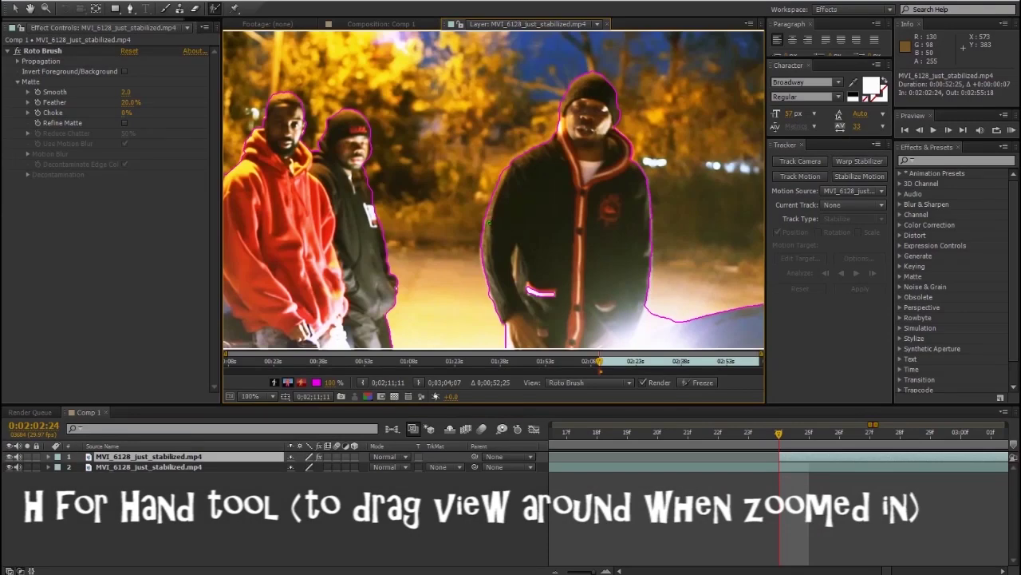
pyautogui.press(',')
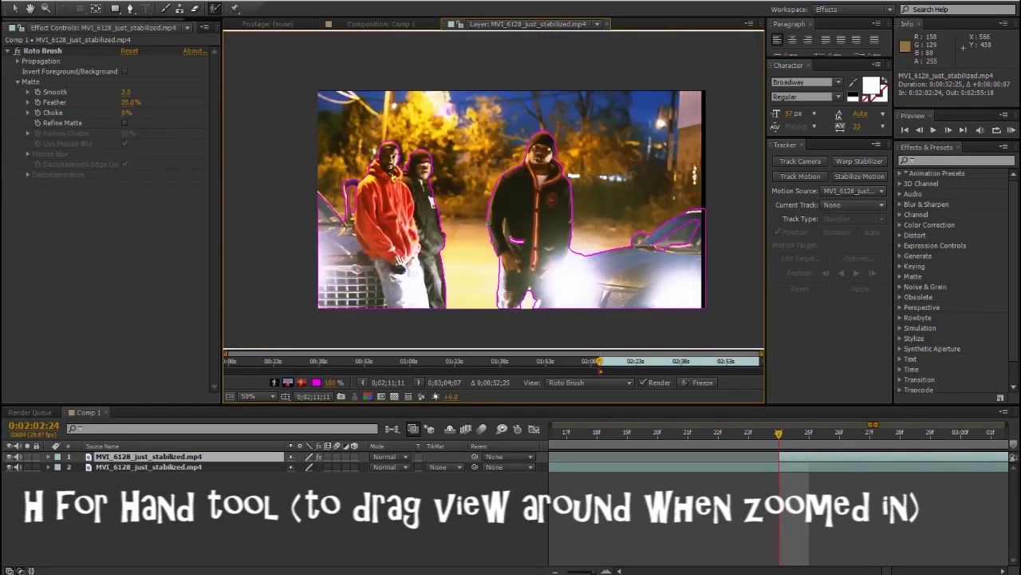
pyautogui.press('pagedown')
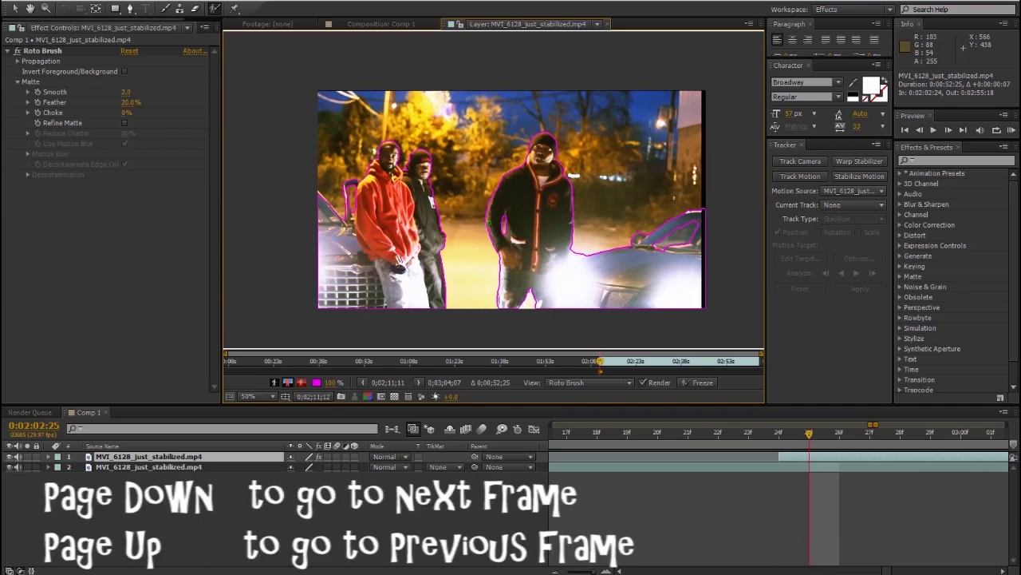
pyautogui.scroll(2, 543, 266)
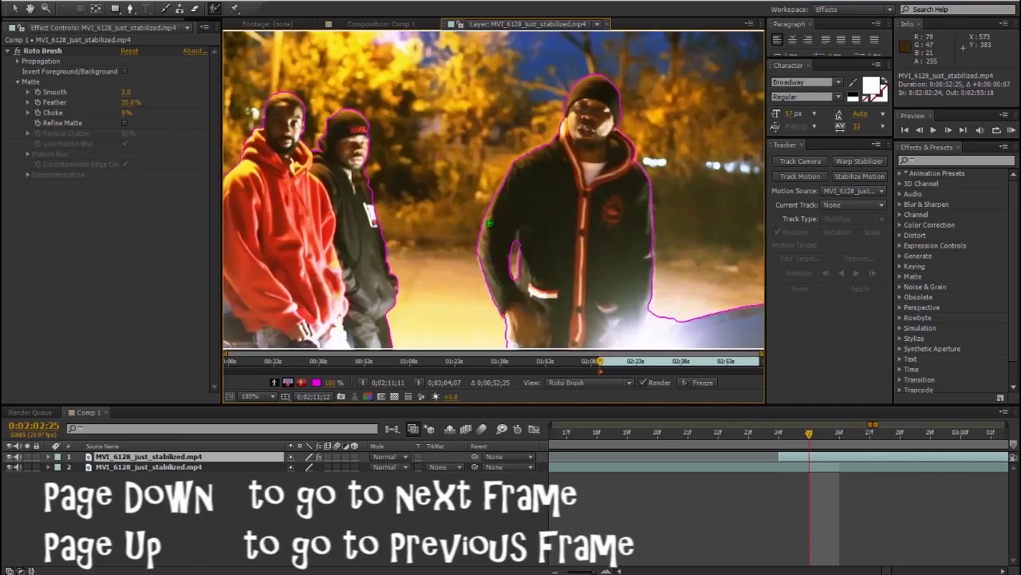
pyautogui.press('pagedown')
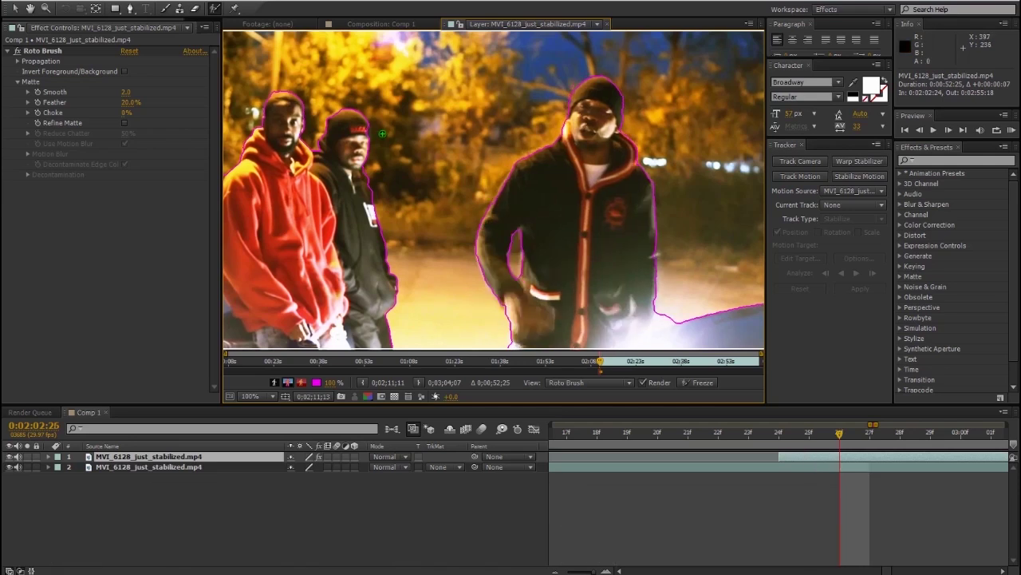
pyautogui.press('pageup')
pyautogui.press('pageup')
pyautogui.press('pagedown')
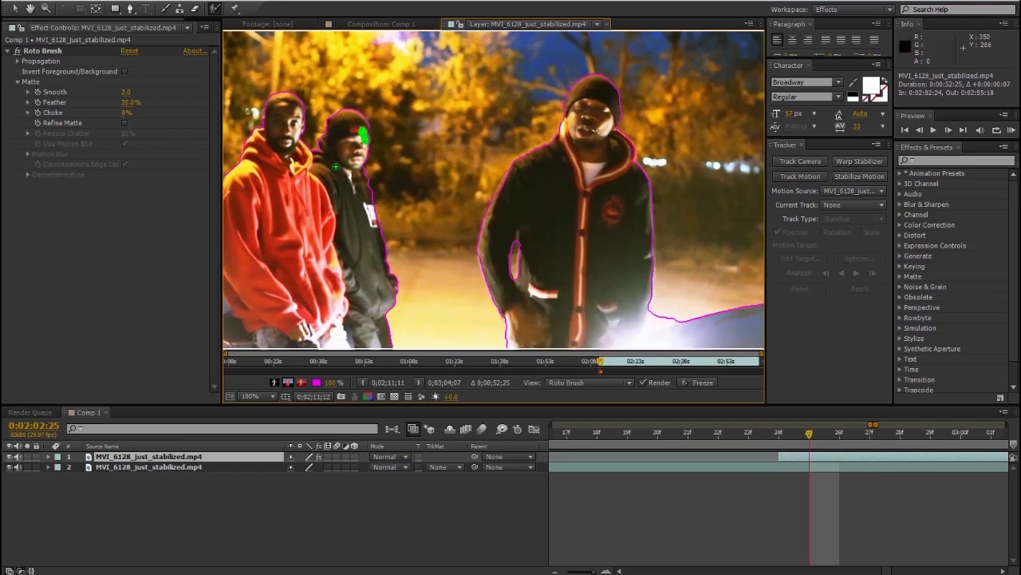
pyautogui.press('pagedown')
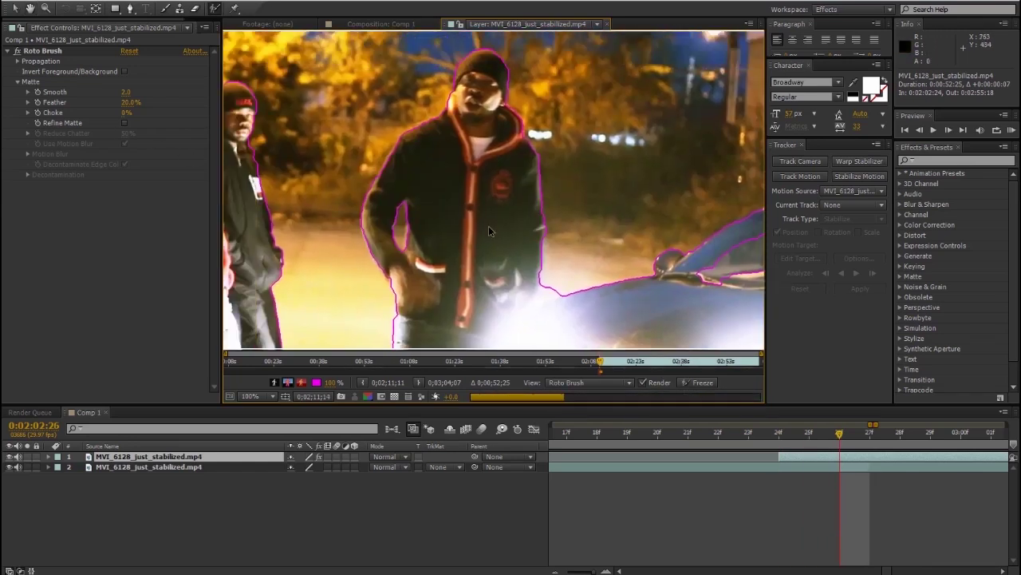
pyautogui.press('pagedown')
pyautogui.press('pagedown')
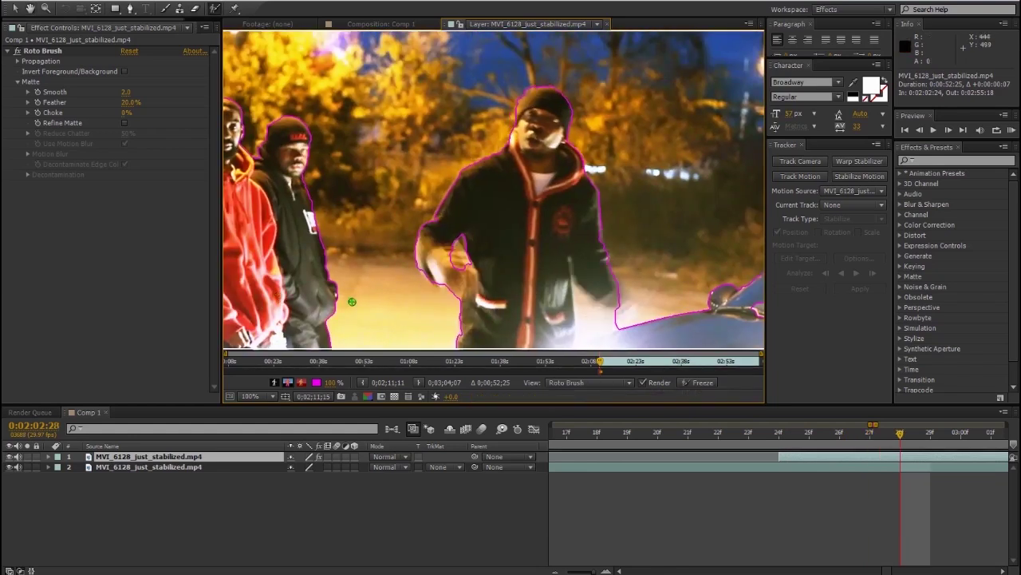
# Correct the Roto Brush outline around the black-jacketed man's arms and hands from 0:02:02:28, excluding the gap beside his body.
pyautogui.moveTo(460, 262); pyautogui.dragTo(471, 206)
pyautogui.press('pagedown')
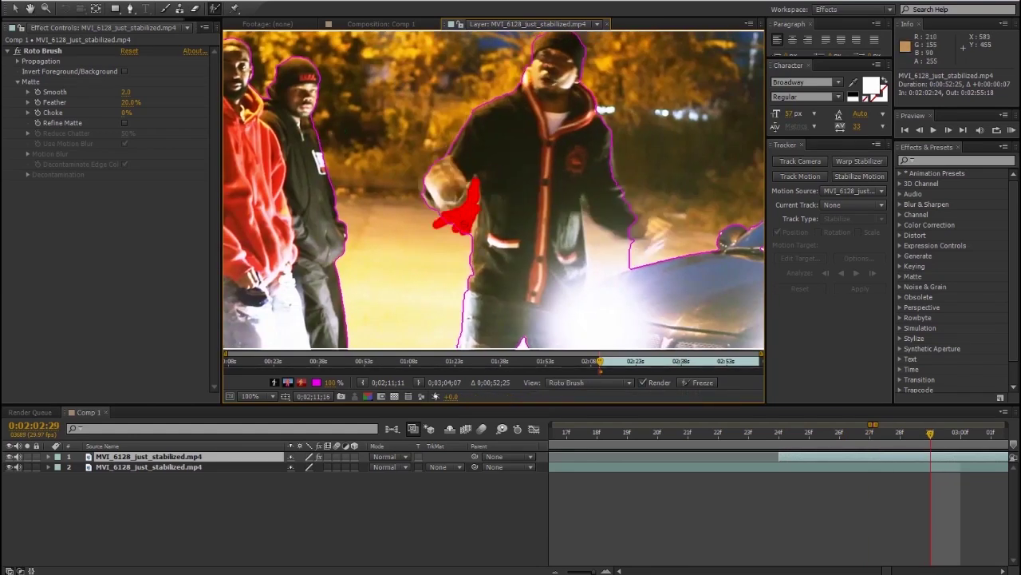
pyautogui.moveTo(597, 230); pyautogui.dragTo(550, 207)
pyautogui.moveTo(572, 200); pyautogui.dragTo(595, 214)
pyautogui.moveTo(487, 86); pyautogui.dragTo(669, 130)
pyautogui.press('pagedown')
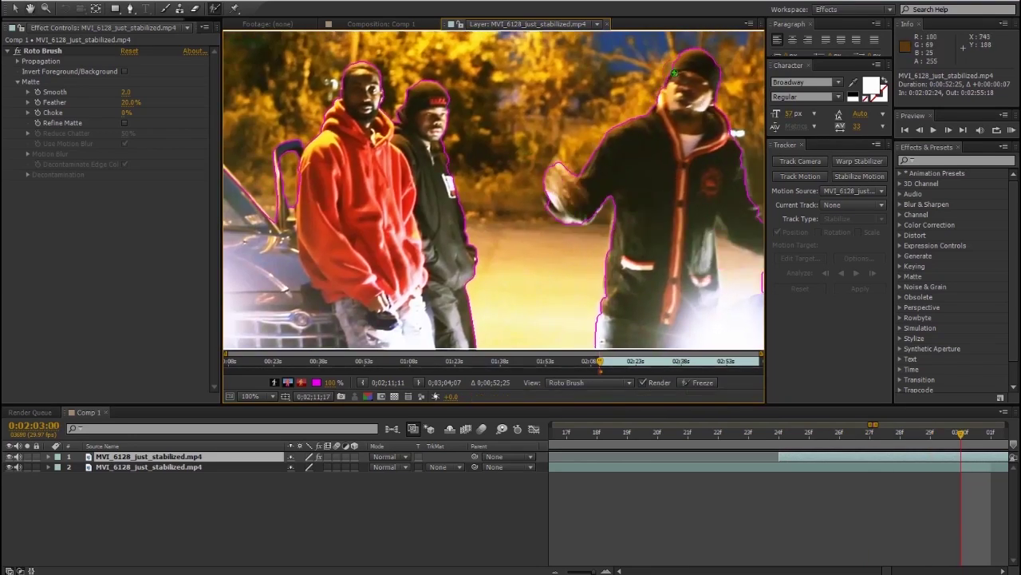
# Refine the Roto Brush outline around the men with further strokes at 0:02:03:00 and the following frame.
pyautogui.moveTo(444, 83); pyautogui.dragTo(456, 139)
pyautogui.moveTo(302, 164)
pyautogui.mouseDown()
pyautogui.moveTo(515, 244)
pyautogui.moveTo(499, 222)
pyautogui.mouseUp()
pyautogui.press('pagedown')
pyautogui.moveTo(592, 76); pyautogui.dragTo(586, 92)
pyautogui.moveTo(357, 170); pyautogui.dragTo(360, 178)
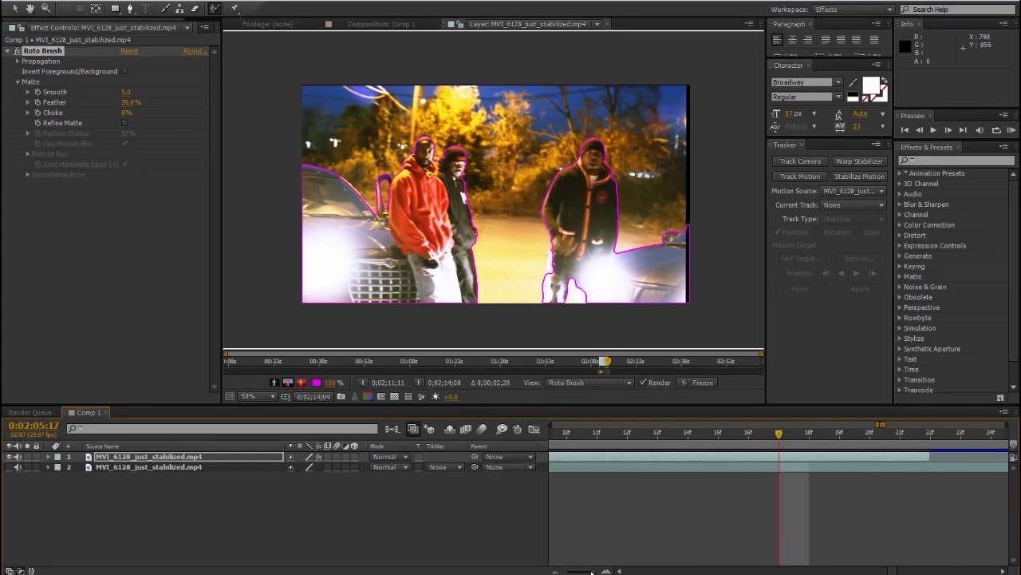
# Move the current time to 0:02:02:27 and return to the Comp 1 composition view.
pyautogui.moveTo(592, 572); pyautogui.dragTo(581, 572)
pyautogui.click(722, 433)
pyautogui.moveTo(722, 431)
pyautogui.mouseDown()
pyautogui.moveTo(752, 433)
pyautogui.moveTo(720, 443)
pyautogui.mouseUp()
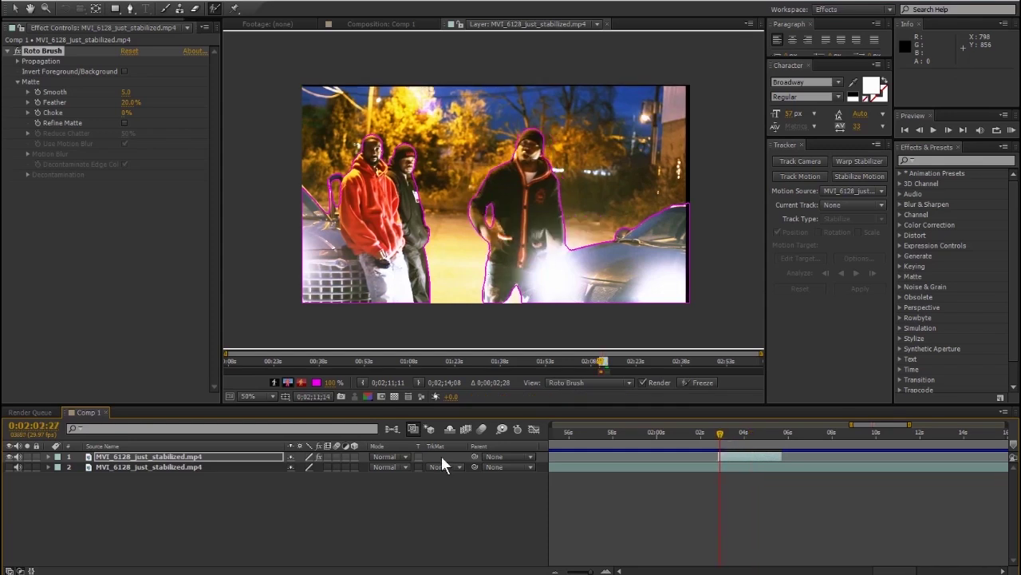
pyautogui.click(392, 20)
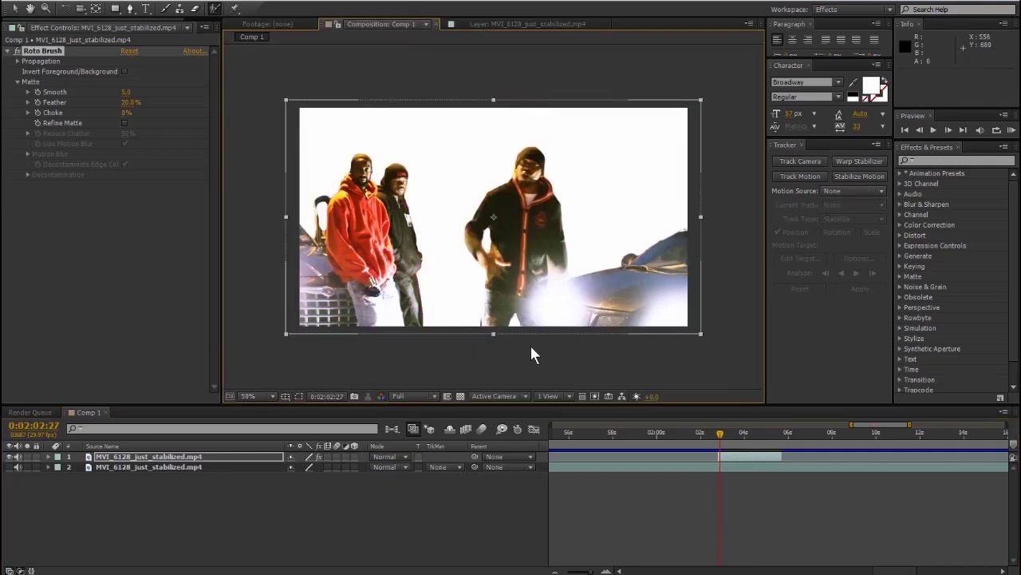
# Rename the rotoscoped upper layer as Talent.
pyautogui.rightClick(164, 457)
pyautogui.click(231, 567)
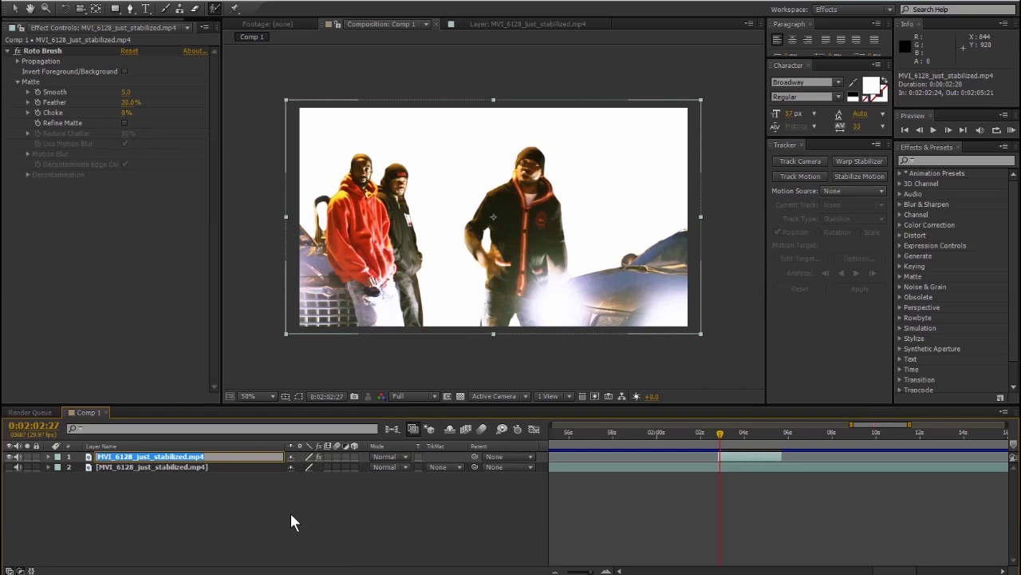
pyautogui.write('Talent')
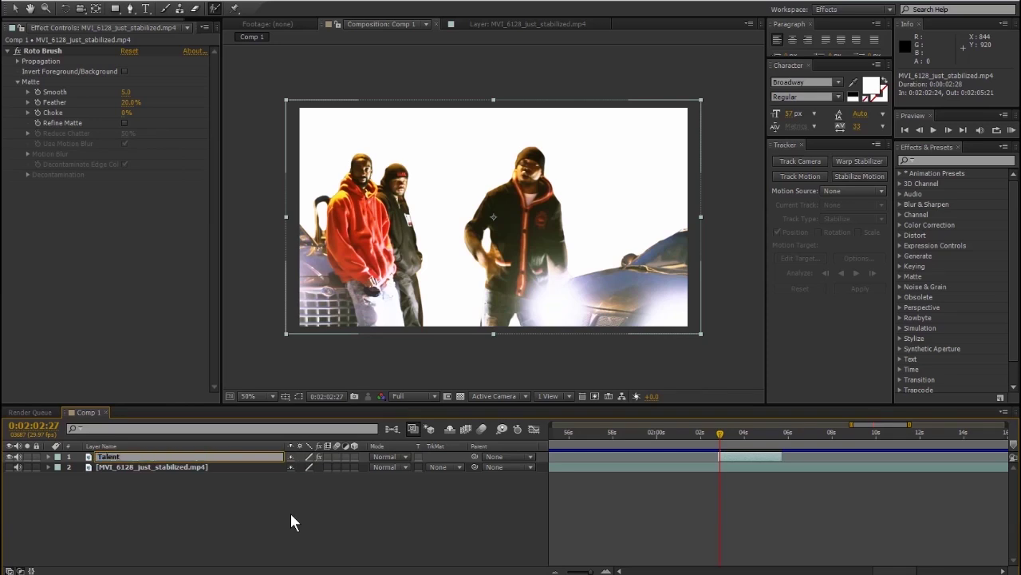
pyautogui.press('Return')
# Make the lower footage layer visible and rename it as Background/Original.
pyautogui.click(112, 464)
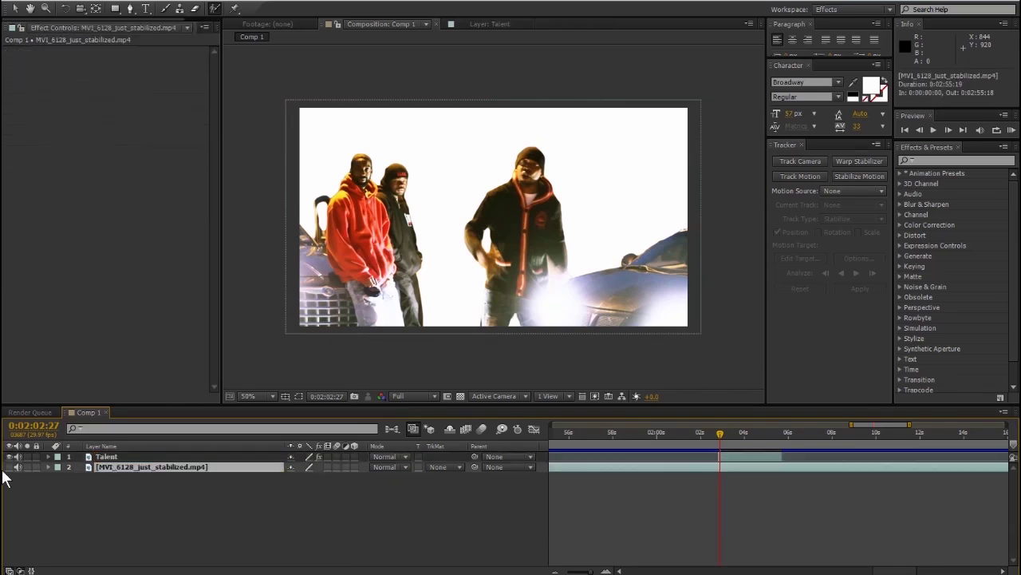
pyautogui.click(9, 467)
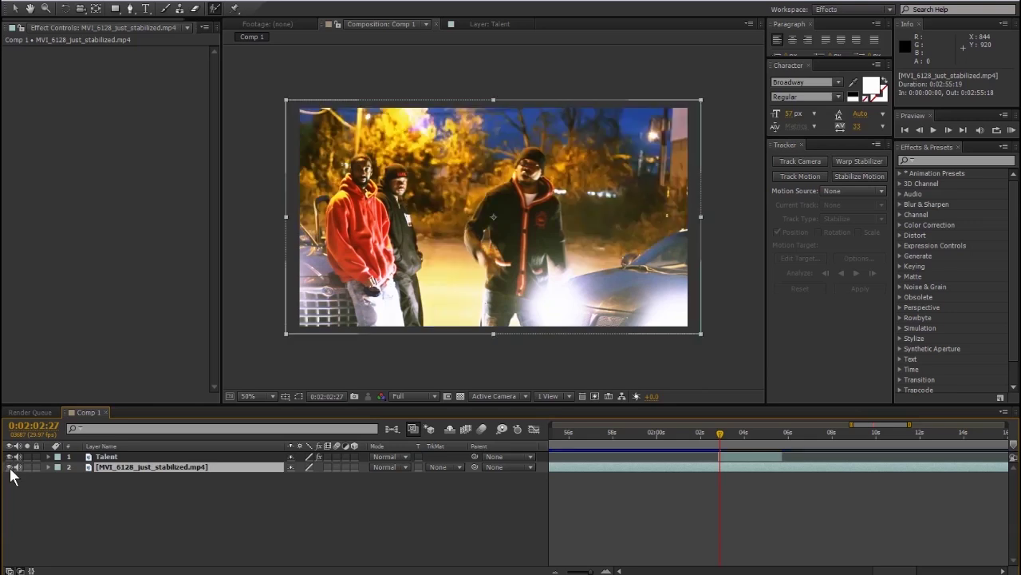
pyautogui.rightClick(121, 470)
pyautogui.click(140, 463)
pyautogui.write('Background/Original')
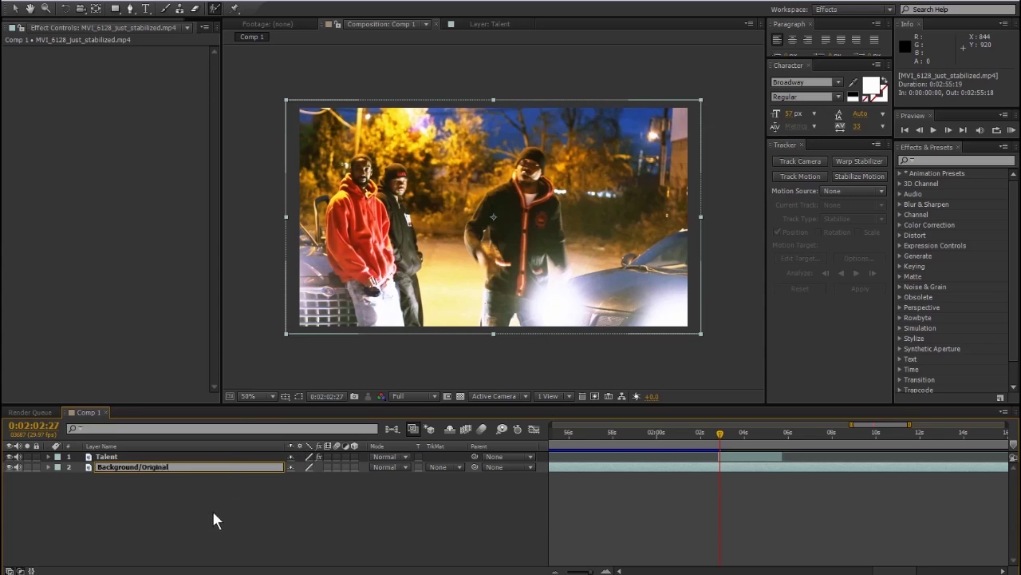
pyautogui.click(212, 510)
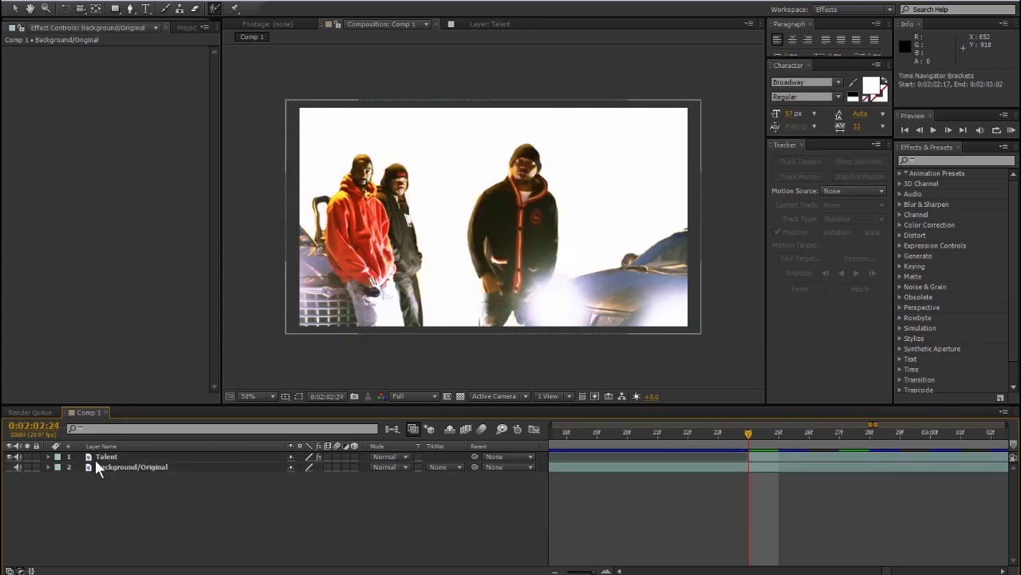
# Run a RAM preview of the composition to check the isolated Talent layer.
pyautogui.click(94, 456)
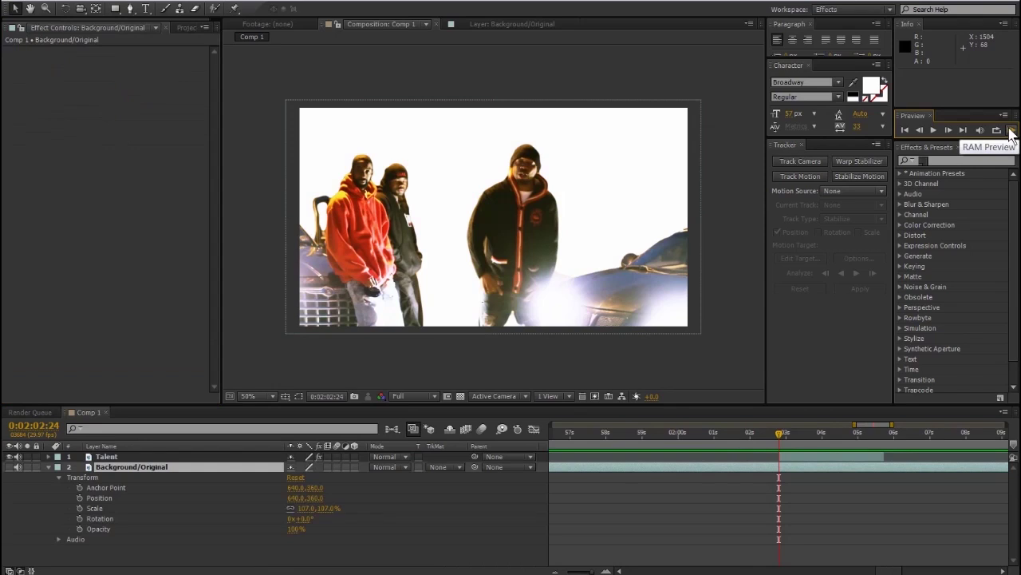
pyautogui.click(1011, 130)
pyautogui.click(302, 162)
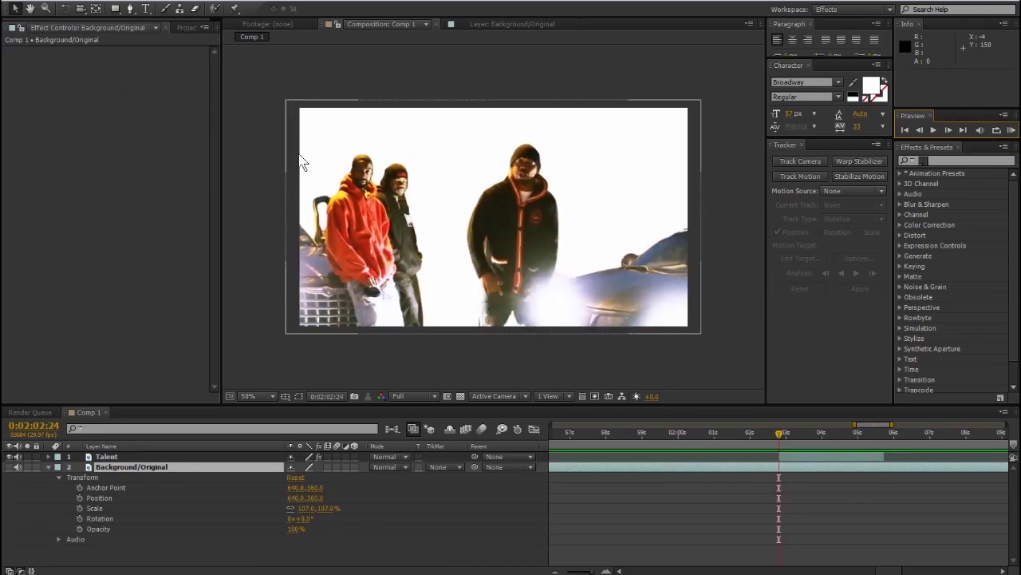
pyautogui.hotkey('alt', 'f')
pyautogui.click(39, 103)
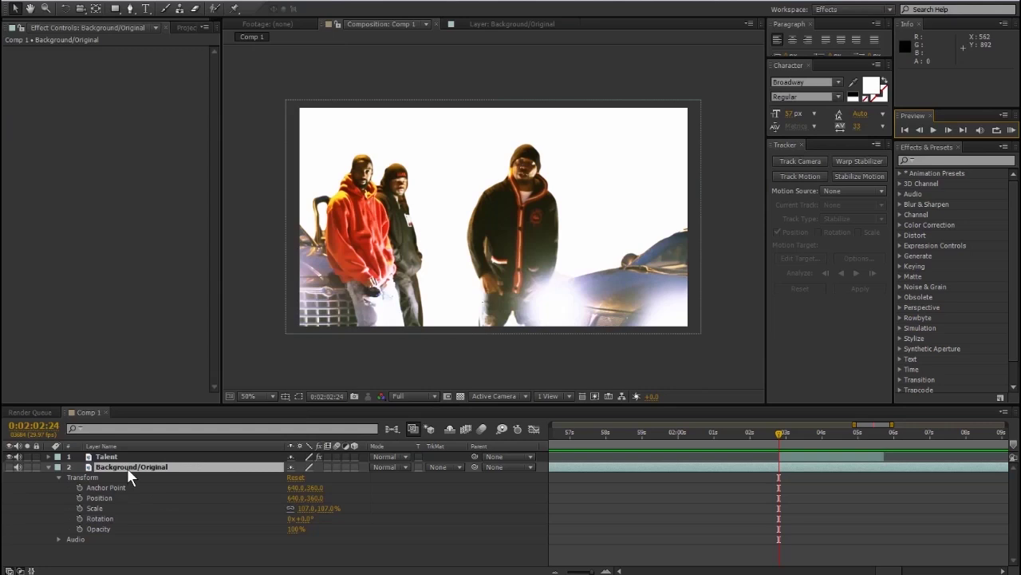
# Duplicate the Background/Original layer, with the timeline magnified around 0:02:02:24.
pyautogui.click(120, 465)
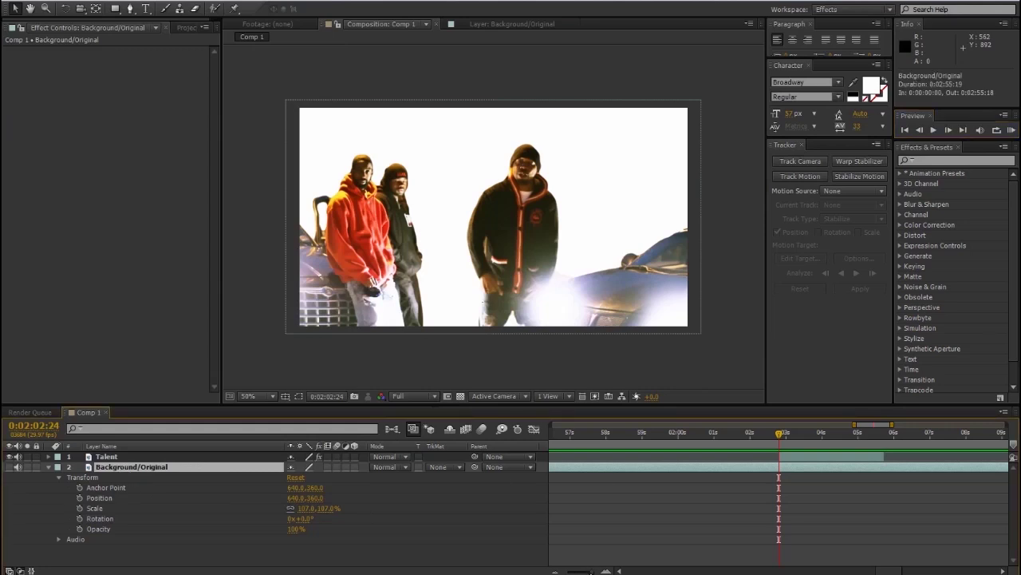
pyautogui.moveTo(590, 572); pyautogui.dragTo(604, 571)
pyautogui.hotkey('ctrl', 'd')
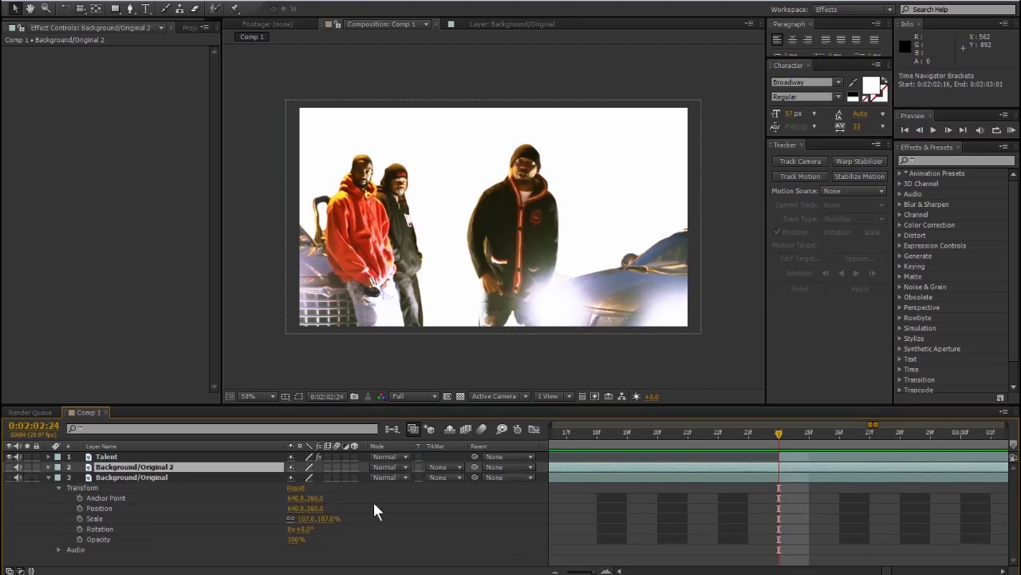
# Rename the duplicated background layer as Strobe Background.
pyautogui.rightClick(155, 468)
pyautogui.click(200, 462)
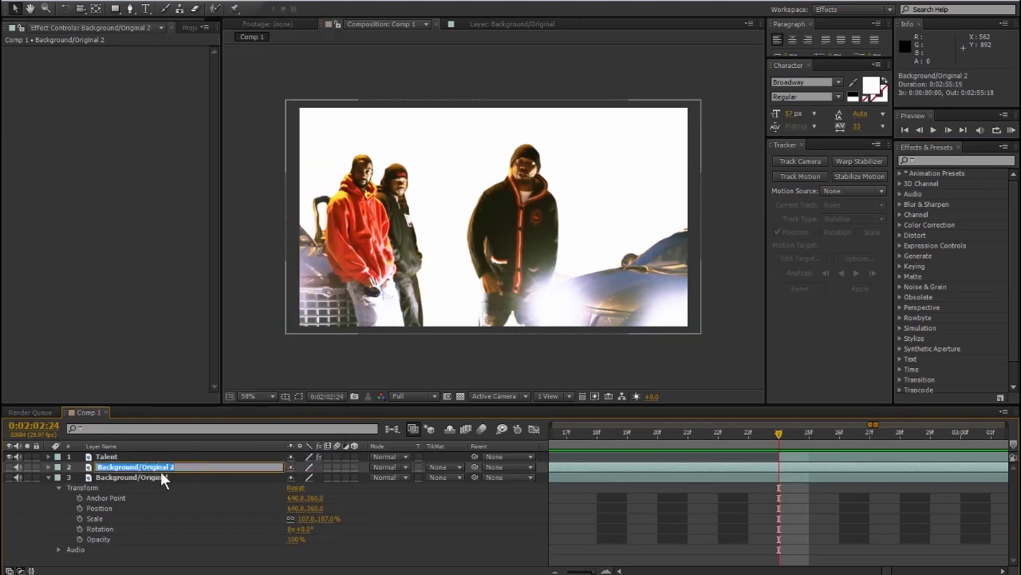
pyautogui.write('Strobe Background')
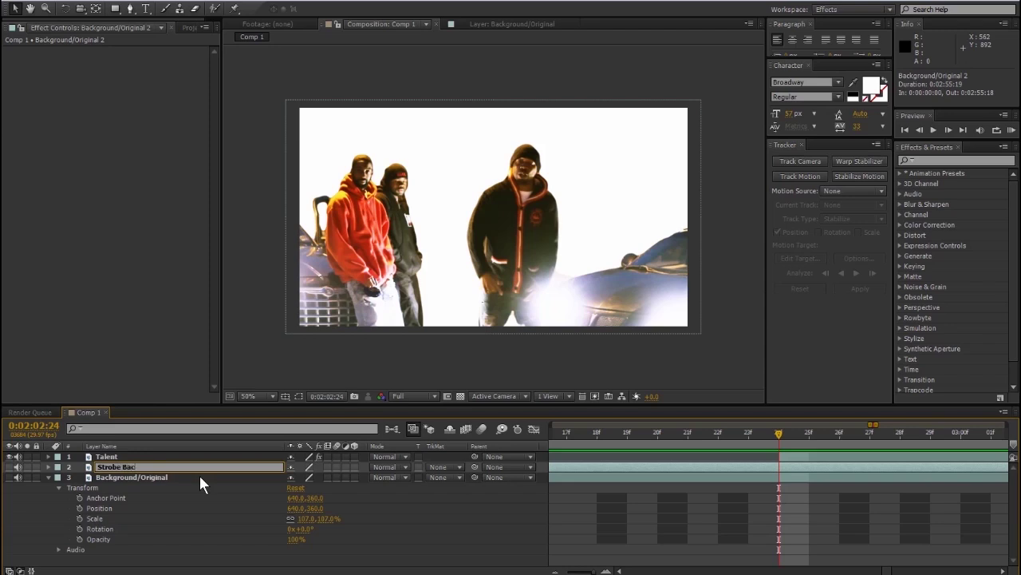
pyautogui.press('Return')
# Trim the start of the Strobe Background layer to 0:02:02:24, in line with the start of the Talent clip.
pyautogui.moveTo(591, 571); pyautogui.dragTo(565, 571)
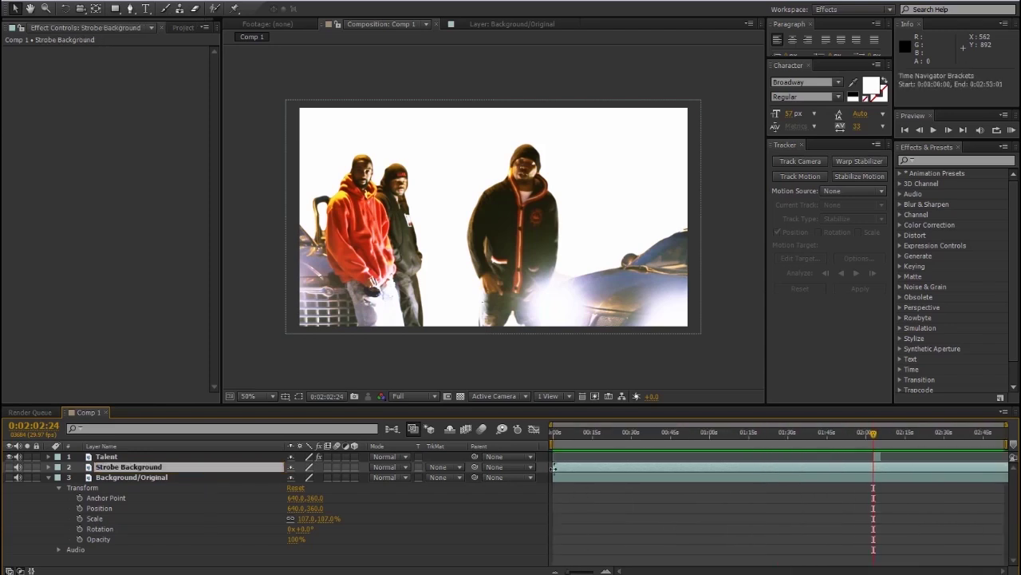
pyautogui.moveTo(554, 467); pyautogui.dragTo(872, 467)
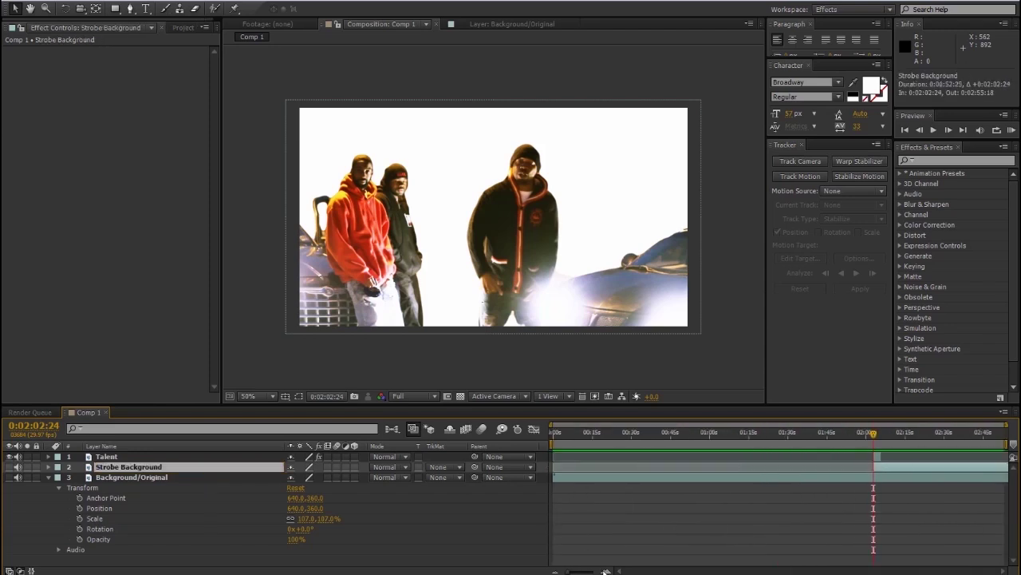
pyautogui.press(';')
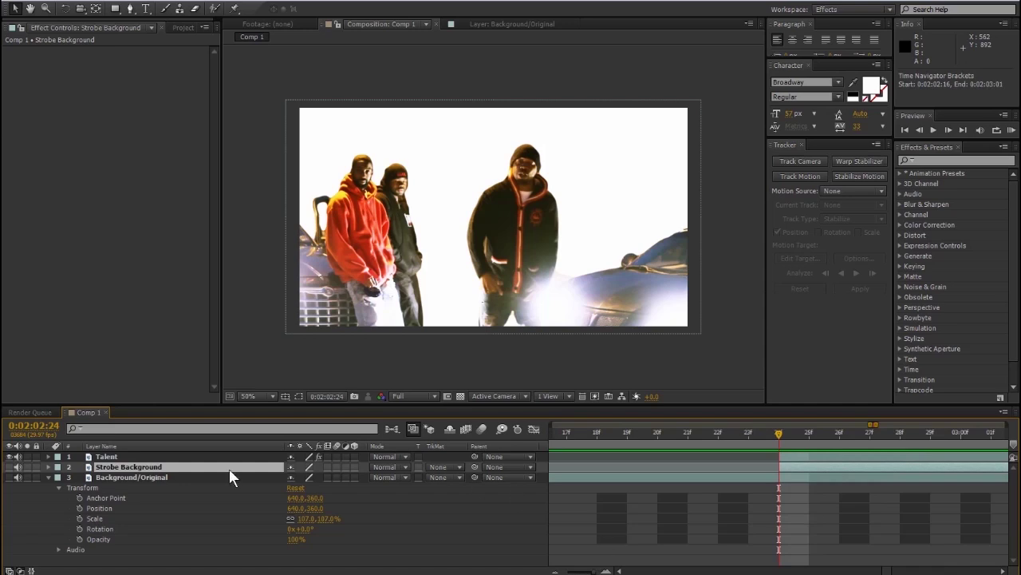
# Duplicate the Background/Original layer and trim the copy's start to the point where the Talent clip ends.
pyautogui.click(145, 477)
pyautogui.hotkey('ctrl', 'd')
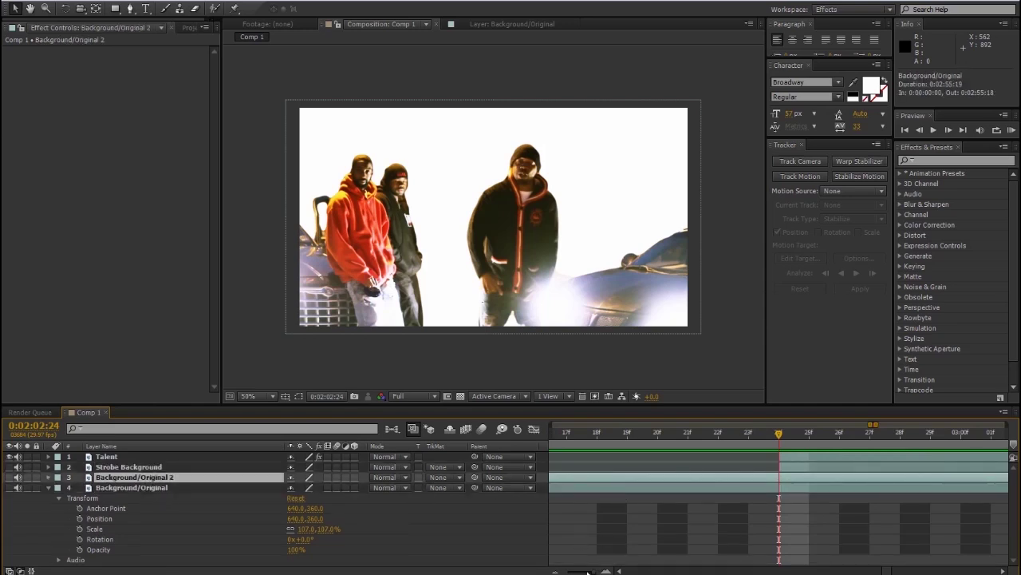
pyautogui.press(';')
pyautogui.moveTo(572, 477); pyautogui.dragTo(879, 470)
pyautogui.click(880, 434)
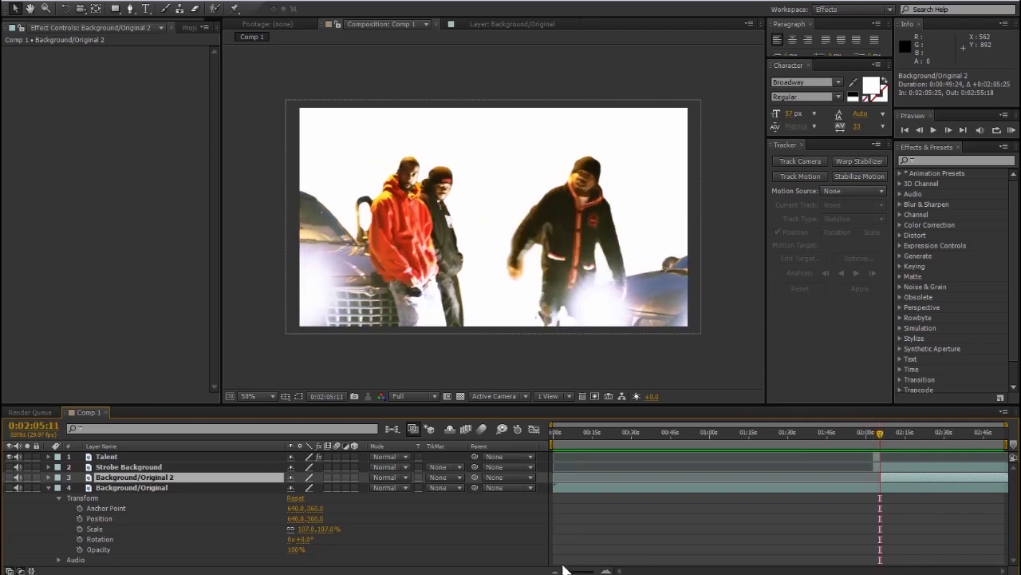
pyautogui.moveTo(569, 571)
pyautogui.mouseDown()
pyautogui.moveTo(604, 571)
pyautogui.moveTo(585, 570)
pyautogui.mouseUp()
pyautogui.click(794, 434)
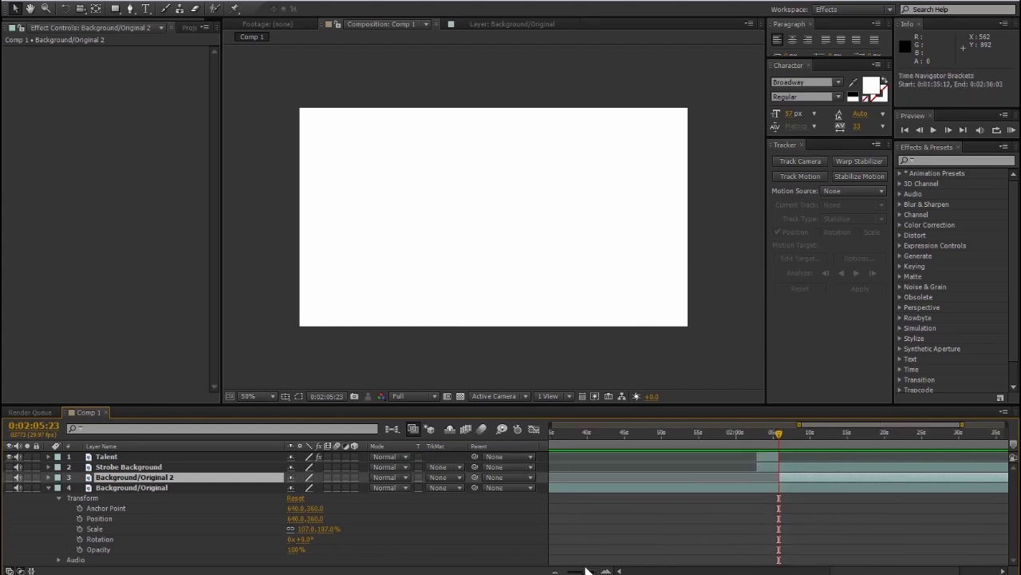
# Trim the end of the Strobe Background layer to 0:02:05:21 so it ends with the Talent clip.
pyautogui.moveTo(589, 571); pyautogui.dragTo(564, 571)
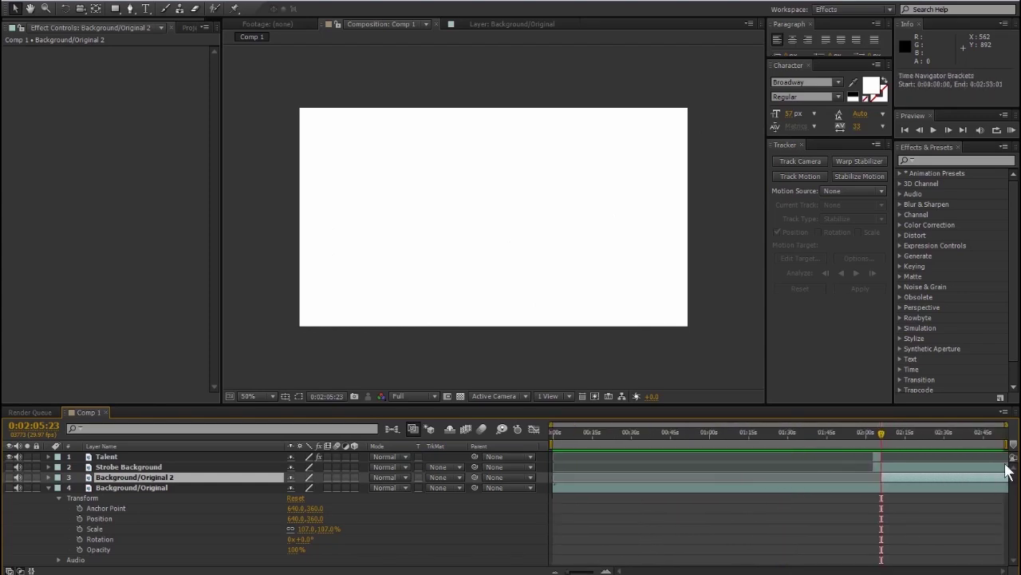
pyautogui.moveTo(1005, 466); pyautogui.dragTo(878, 464)
pyautogui.moveTo(568, 572)
pyautogui.mouseDown()
pyautogui.moveTo(598, 570)
pyautogui.moveTo(586, 571)
pyautogui.mouseUp()
pyautogui.moveTo(786, 466); pyautogui.dragTo(779, 466)
pyautogui.moveTo(587, 572); pyautogui.dragTo(636, 551)
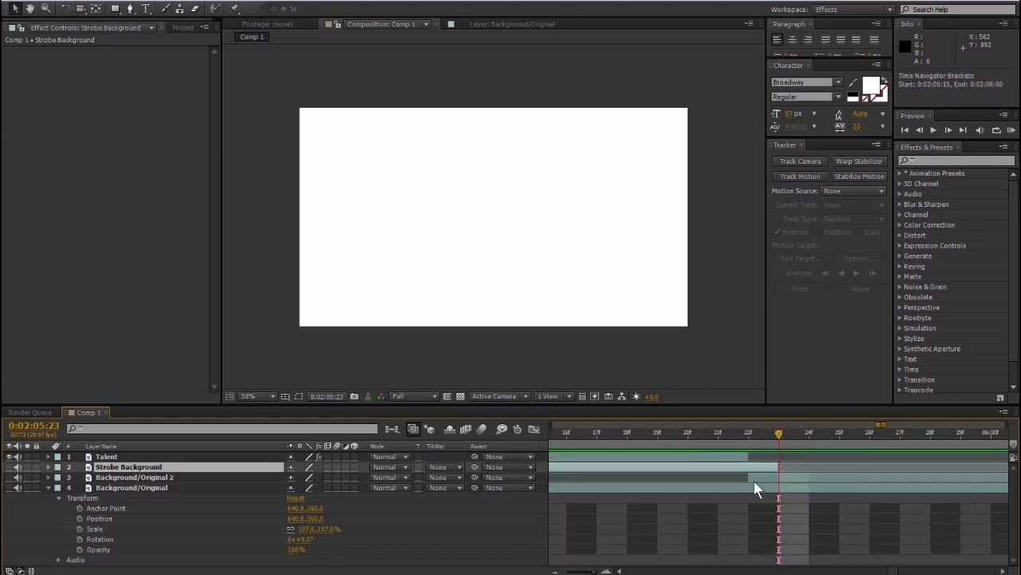
pyautogui.moveTo(778, 465); pyautogui.dragTo(749, 466)
# Trim the end of the Background/Original layer to the start of the Talent clip at 0:02:02:24.
pyautogui.moveTo(592, 571); pyautogui.dragTo(557, 571)
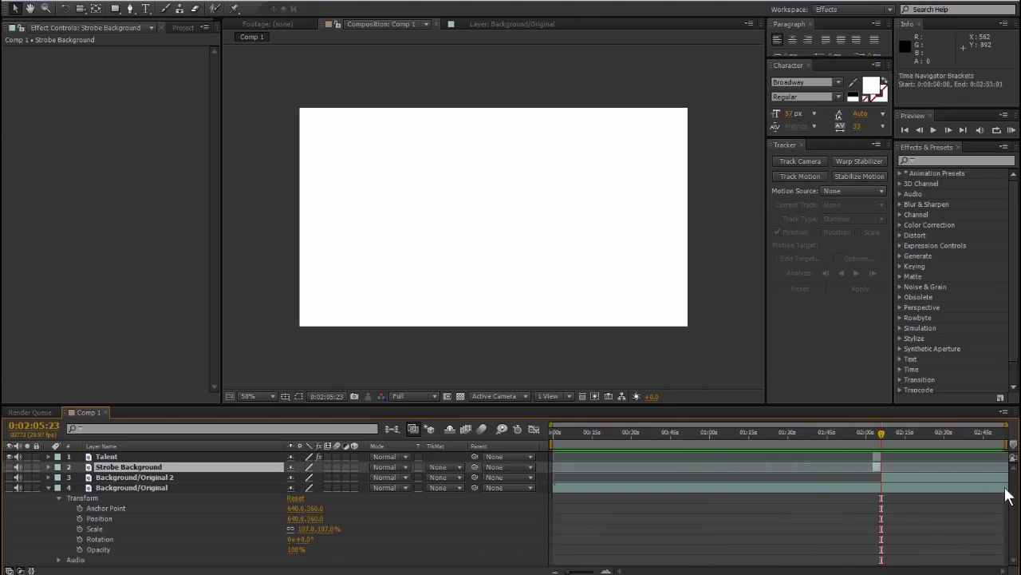
pyautogui.moveTo(1007, 487); pyautogui.dragTo(874, 488)
pyautogui.click(874, 431)
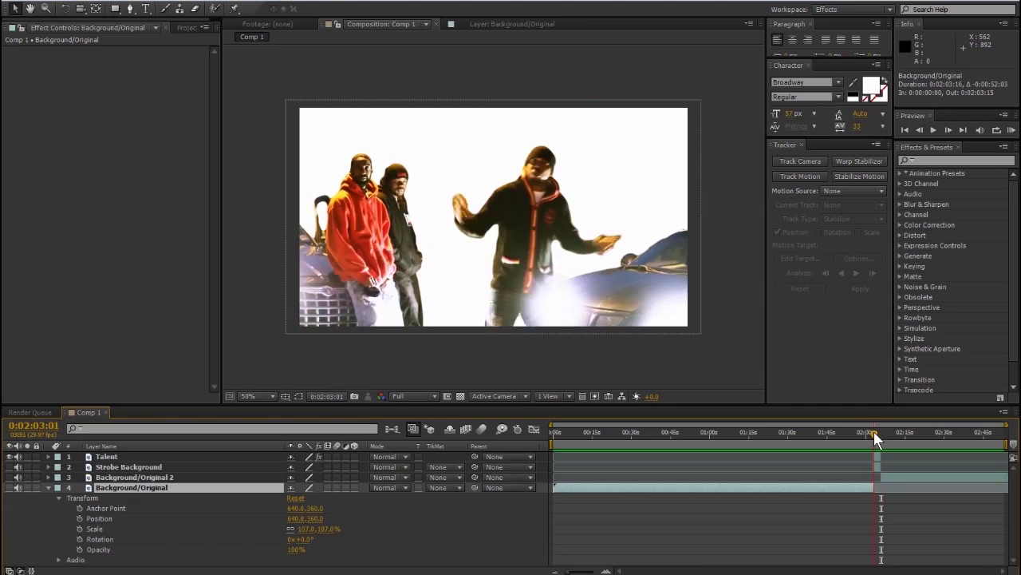
pyautogui.moveTo(583, 572); pyautogui.dragTo(592, 571)
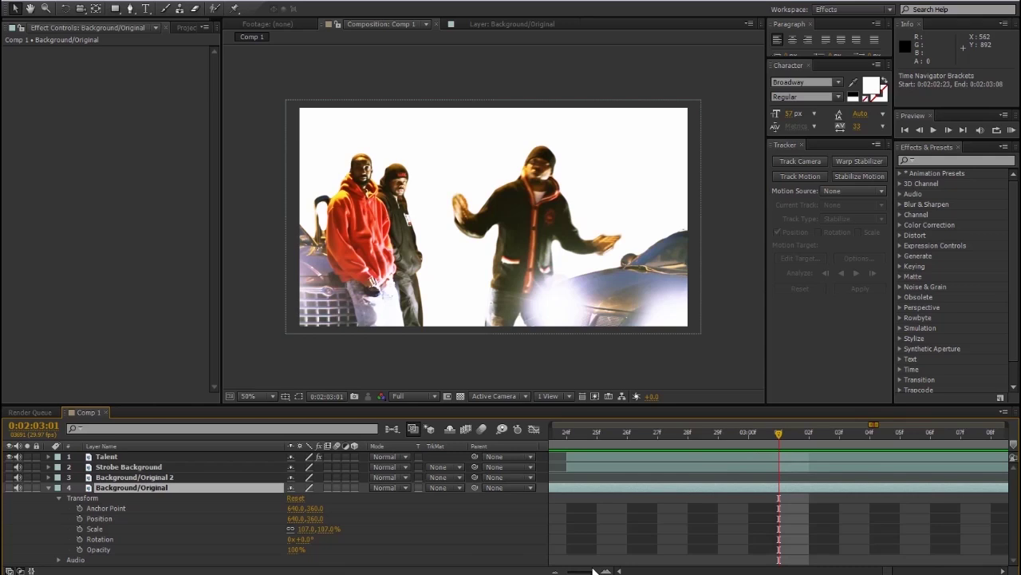
pyautogui.moveTo(592, 572); pyautogui.dragTo(581, 572)
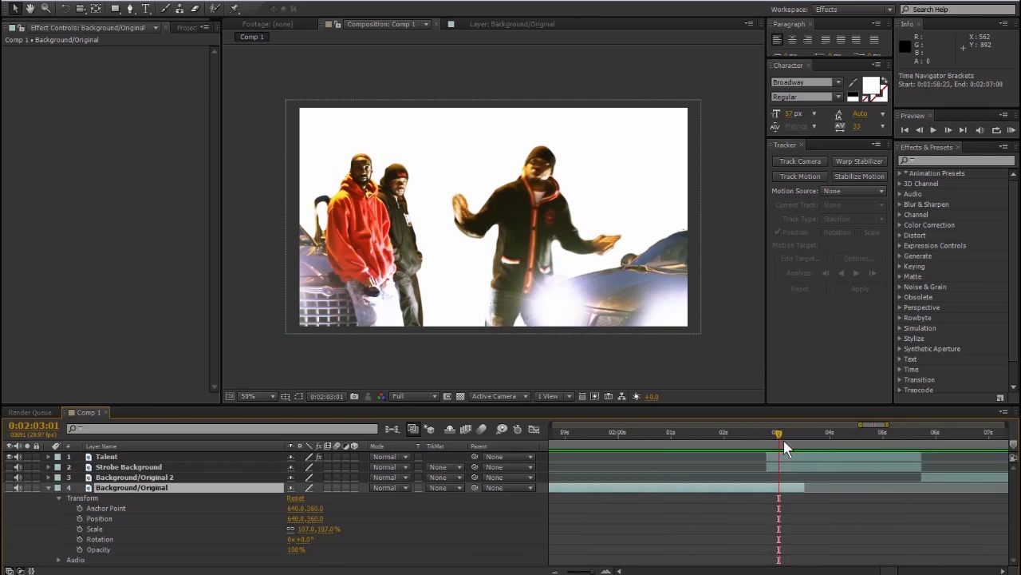
pyautogui.moveTo(780, 435); pyautogui.dragTo(768, 435)
pyautogui.moveTo(805, 487); pyautogui.dragTo(766, 491)
pyautogui.moveTo(592, 571)
pyautogui.mouseDown()
pyautogui.moveTo(610, 571)
pyautogui.moveTo(588, 571)
pyautogui.mouseUp()
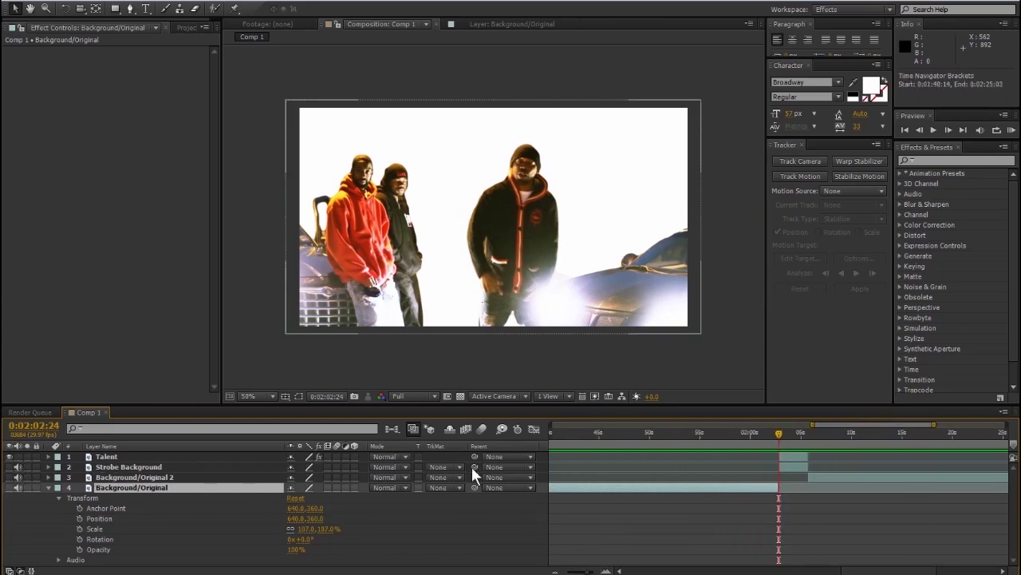
# Collapse Background/Original's properties, reveal only Strobe Background's Opacity and set its first keyframe at 0:02:02:24 with 100%.
pyautogui.click(48, 488)
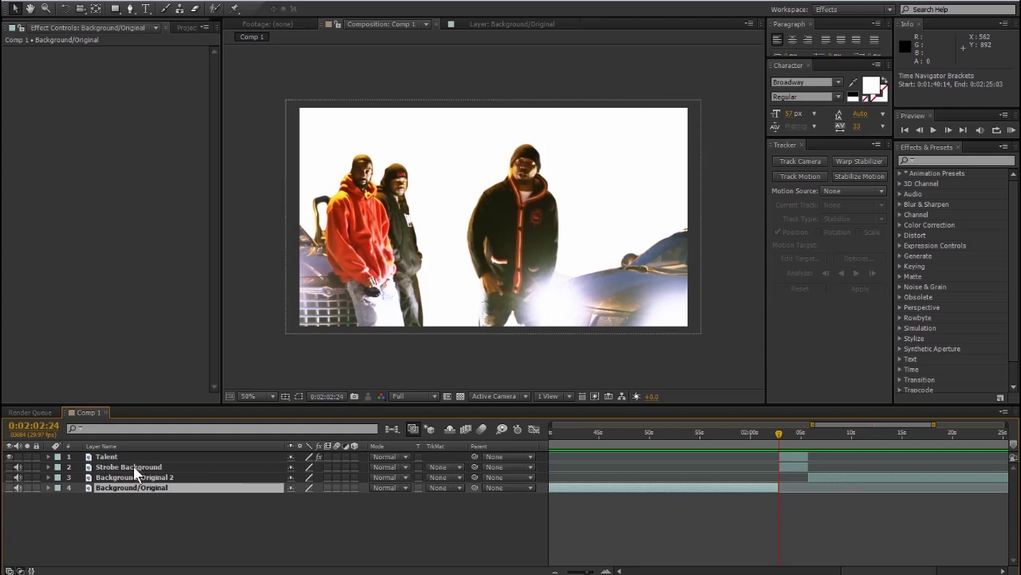
pyautogui.moveTo(137, 467); pyautogui.dragTo(46, 471)
pyautogui.press('t')
pyautogui.moveTo(589, 570); pyautogui.dragTo(599, 573)
pyautogui.click(79, 476)
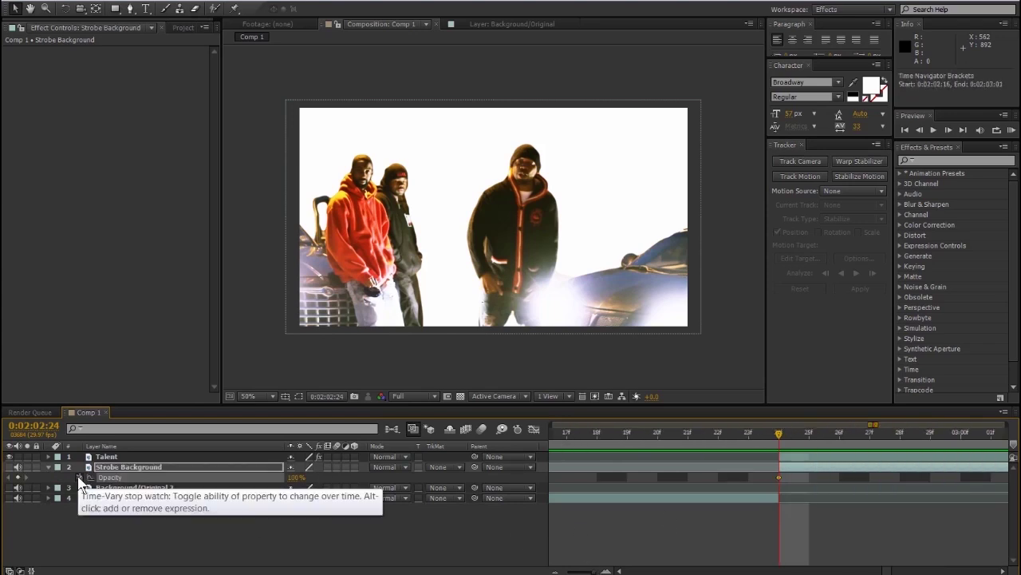
# Keyframe Strobe Background's opacity alternately at 0% and 100% on every single frame from 0:02:02:25 to 0:02:03:01.
pyautogui.press('pagedown')
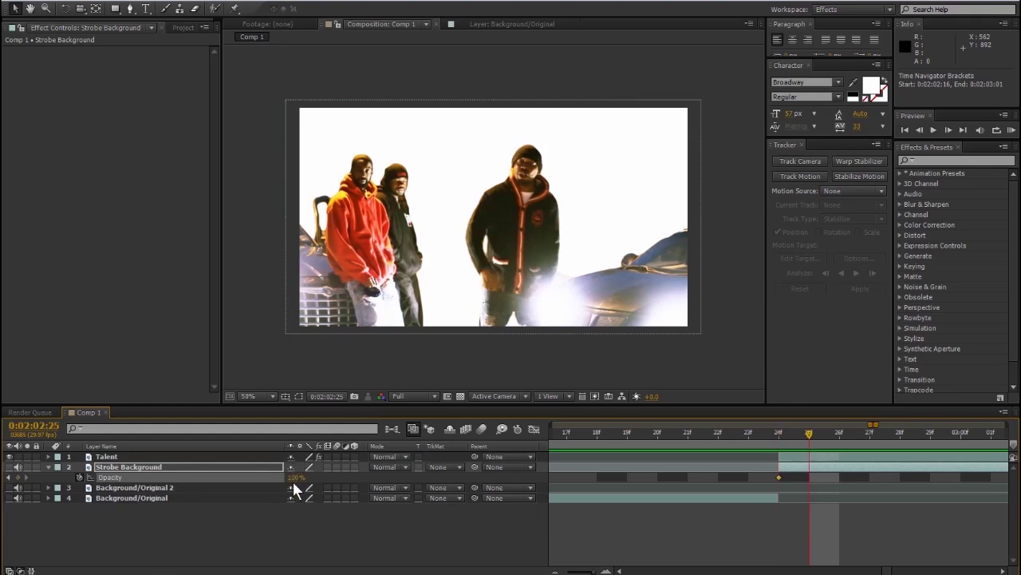
pyautogui.click(294, 478)
pyautogui.write('0')
pyautogui.press('Return')
pyautogui.press('pagedown')
pyautogui.click(293, 477)
pyautogui.write('100')
pyautogui.press('Return')
pyautogui.press('pagedown')
pyautogui.click(293, 478)
pyautogui.write('0')
pyautogui.press('Return')
pyautogui.press('pagedown')
pyautogui.click(293, 477)
pyautogui.write('100')
pyautogui.press('Return')
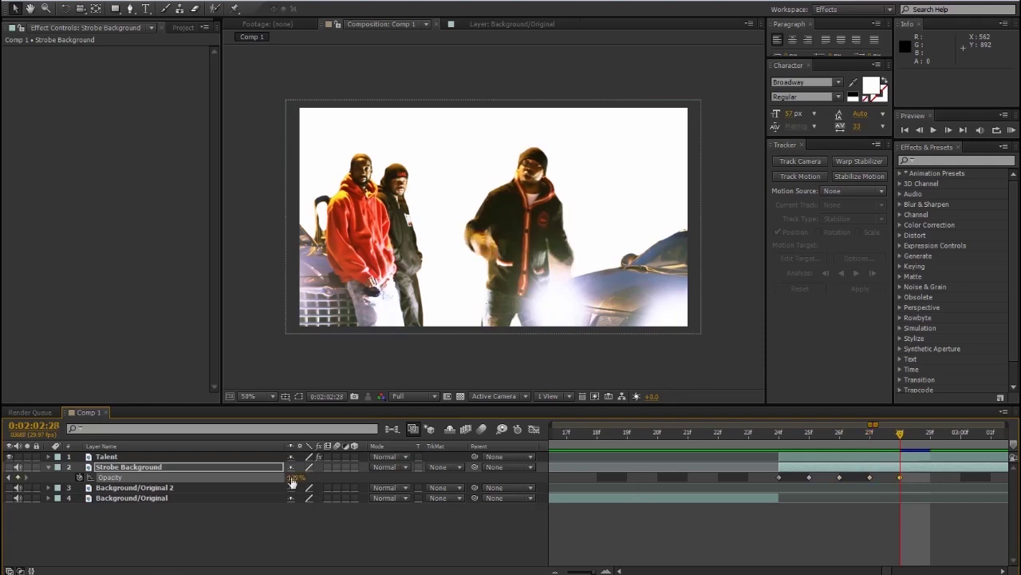
pyautogui.press('pagedown')
pyautogui.click(292, 477)
pyautogui.write('0')
pyautogui.press('Return')
pyautogui.press('pagedown')
pyautogui.click(293, 478)
pyautogui.write('100')
pyautogui.press('Return')
pyautogui.press('pagedown')
pyautogui.click(293, 477)
pyautogui.write('0')
pyautogui.press('Return')
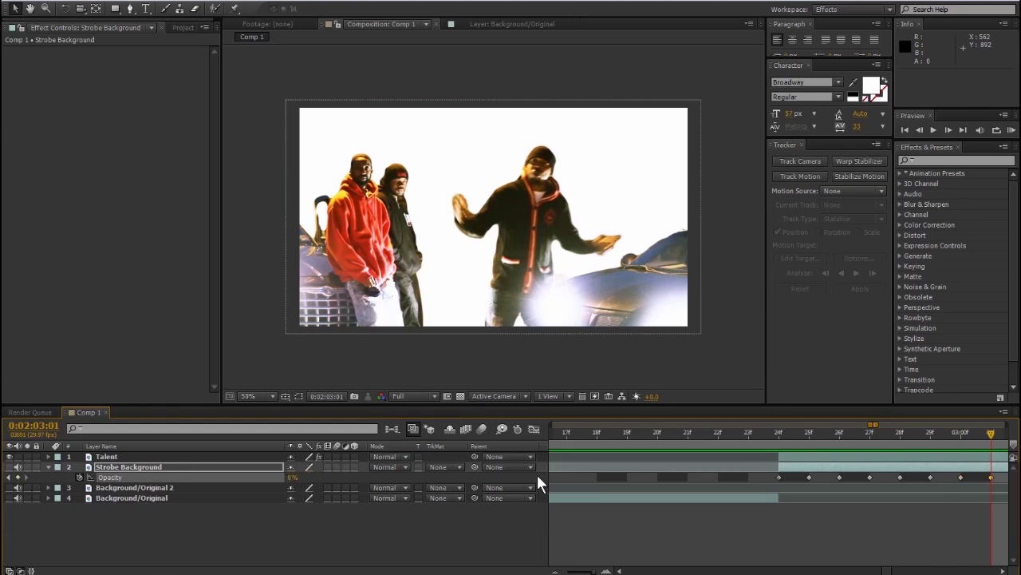
# Copy the eight opacity keyframes of Strobe Background and paste them at 0:02:03:02 and again at 0:02:03:10.
pyautogui.click(784, 431)
pyautogui.moveTo(769, 474); pyautogui.dragTo(989, 487)
pyautogui.hotkey('ctrl', 'c')
pyautogui.click(1002, 570)
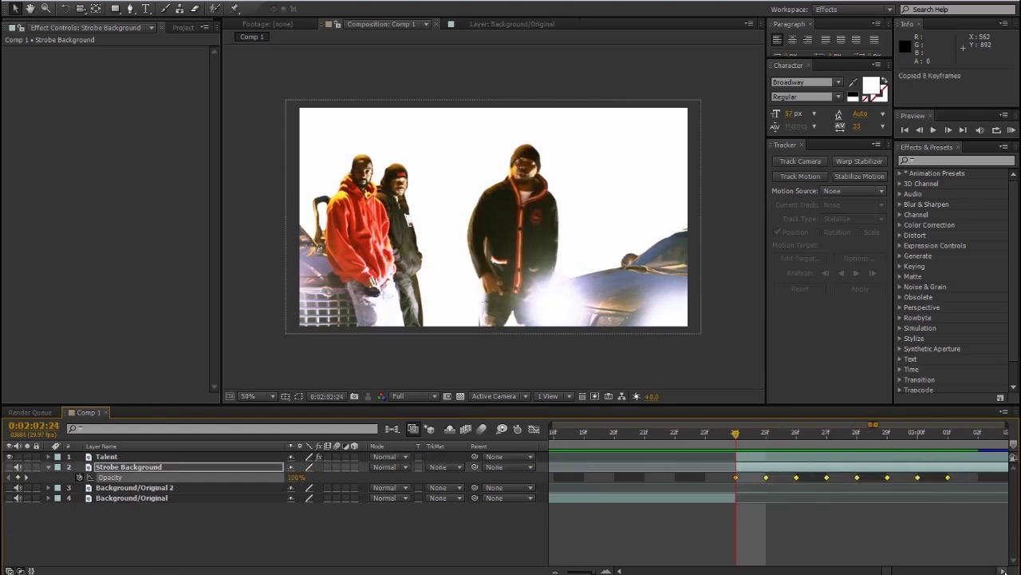
pyautogui.click(717, 432)
pyautogui.hotkey('ctrl', 'v')
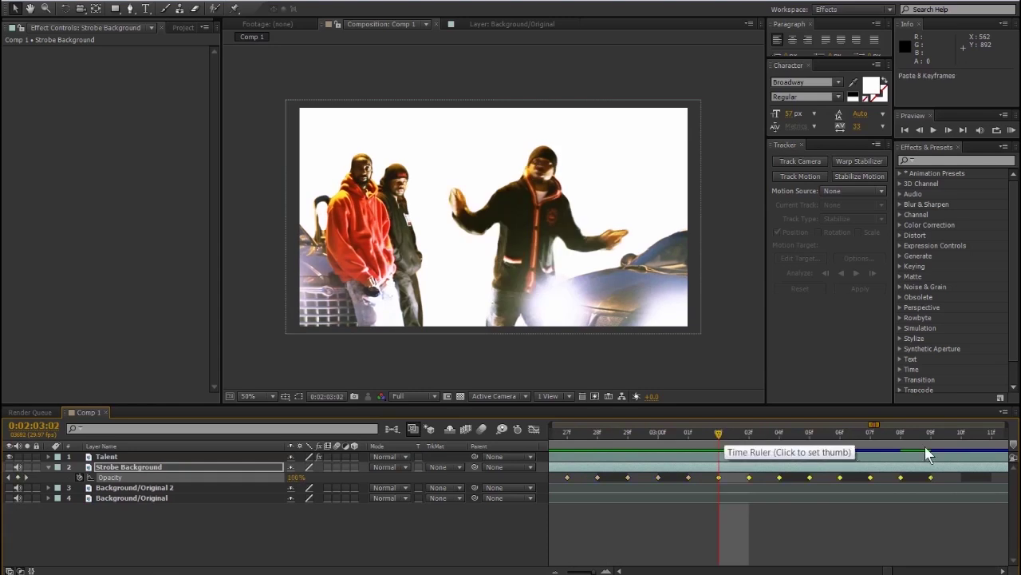
pyautogui.click(33, 1)
pyautogui.click(36, 12)
pyautogui.click(961, 437)
pyautogui.hotkey('ctrl', 'v')
# Copy the whole run of Strobe Background opacity keyframes and paste it directly after the last keyframe.
pyautogui.moveTo(597, 571); pyautogui.dragTo(594, 571)
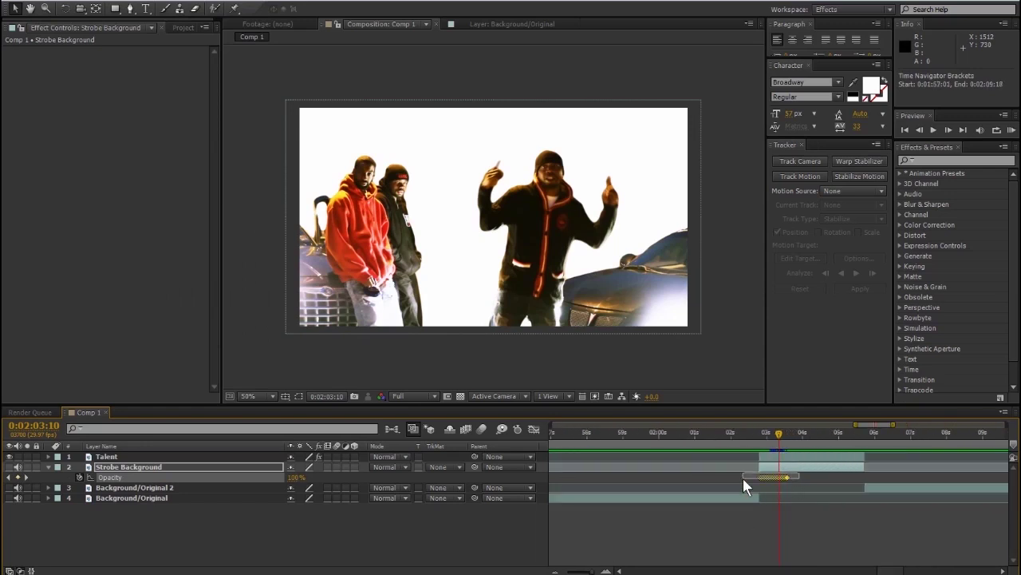
pyautogui.moveTo(743, 479); pyautogui.dragTo(741, 481)
pyautogui.hotkey('ctrl', 'c')
pyautogui.click(790, 436)
pyautogui.moveTo(592, 572); pyautogui.dragTo(600, 572)
pyautogui.click(751, 436)
pyautogui.hotkey('ctrl', 'v')
# Paste the opacity keyframes again at 0:02:04:12 and once more after them to cover the rest of the Strobe Background clip.
pyautogui.click(809, 435)
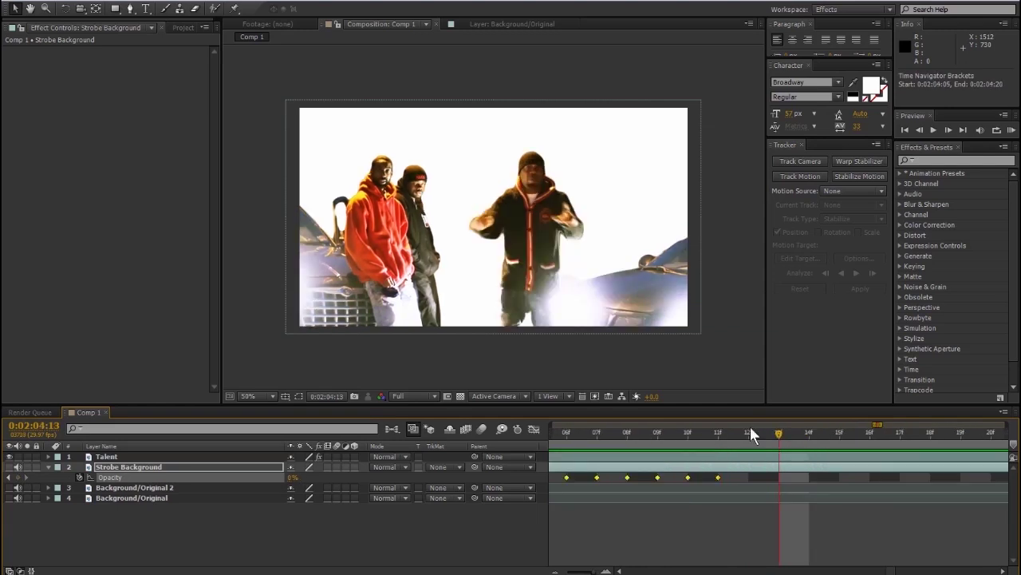
pyautogui.click(749, 432)
pyautogui.hotkey('ctrl', 'v')
pyautogui.moveTo(601, 572); pyautogui.dragTo(581, 571)
pyautogui.click(857, 433)
pyautogui.hotkey('ctrl', 'v')
# Make the Strobe Background layer visible and return the current time to 0:02:02:24.
pyautogui.moveTo(779, 434); pyautogui.dragTo(723, 432)
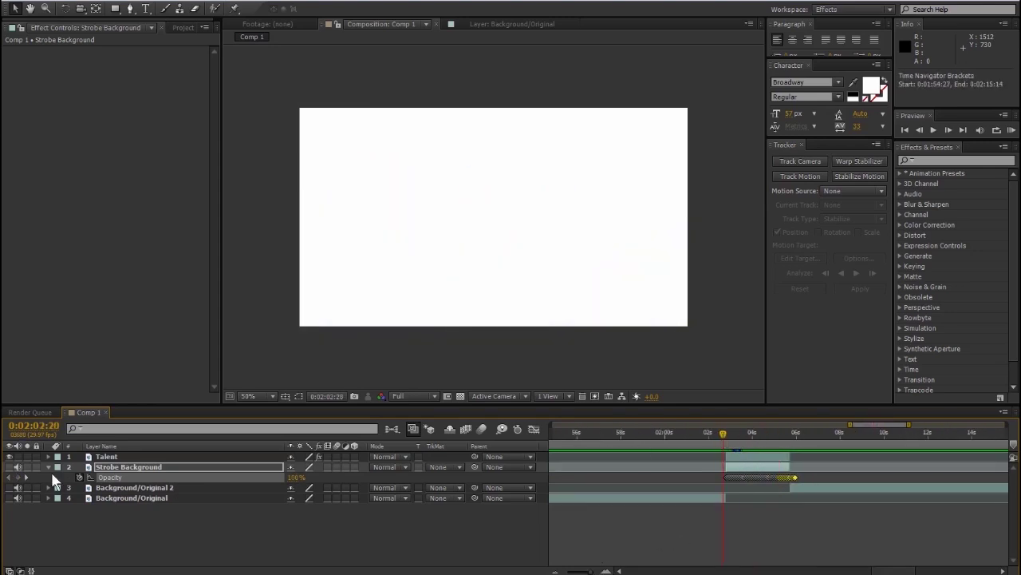
pyautogui.click(725, 432)
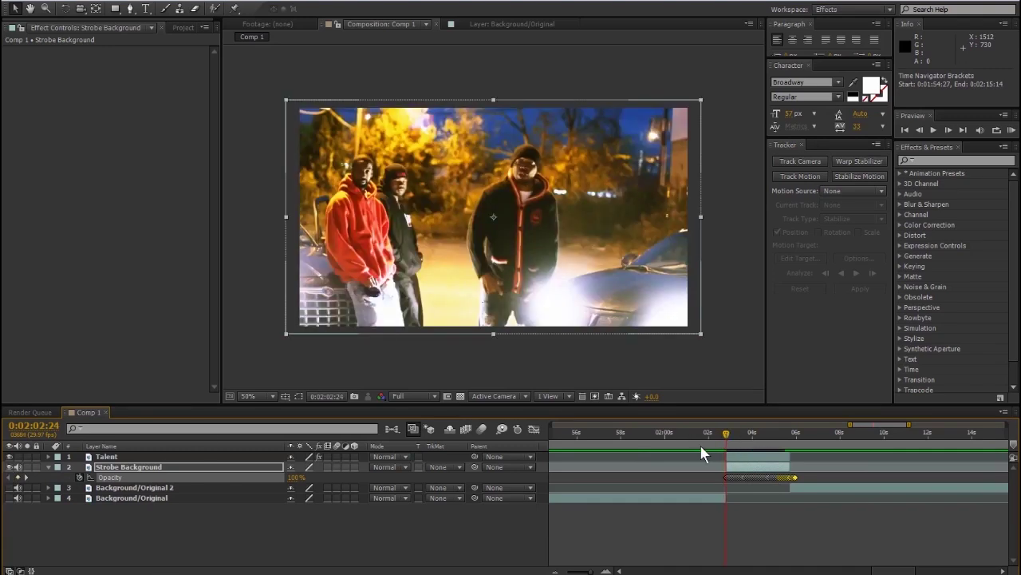
pyautogui.moveTo(587, 571); pyautogui.dragTo(604, 572)
# Set the composition's resolution to Quarter and run a RAM preview of the strobe effect.
pyautogui.click(406, 397)
pyautogui.click(425, 475)
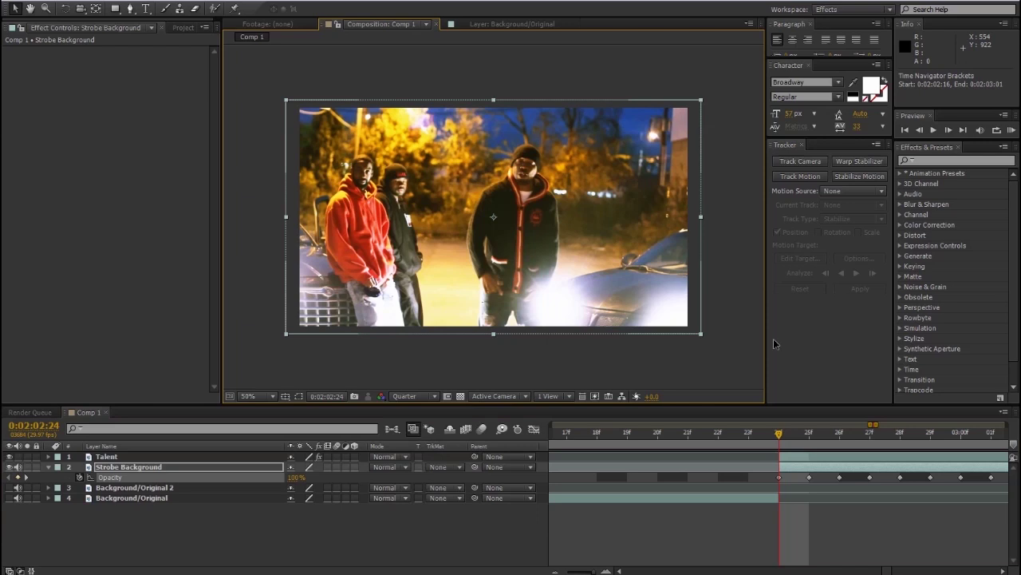
pyautogui.click(1011, 130)
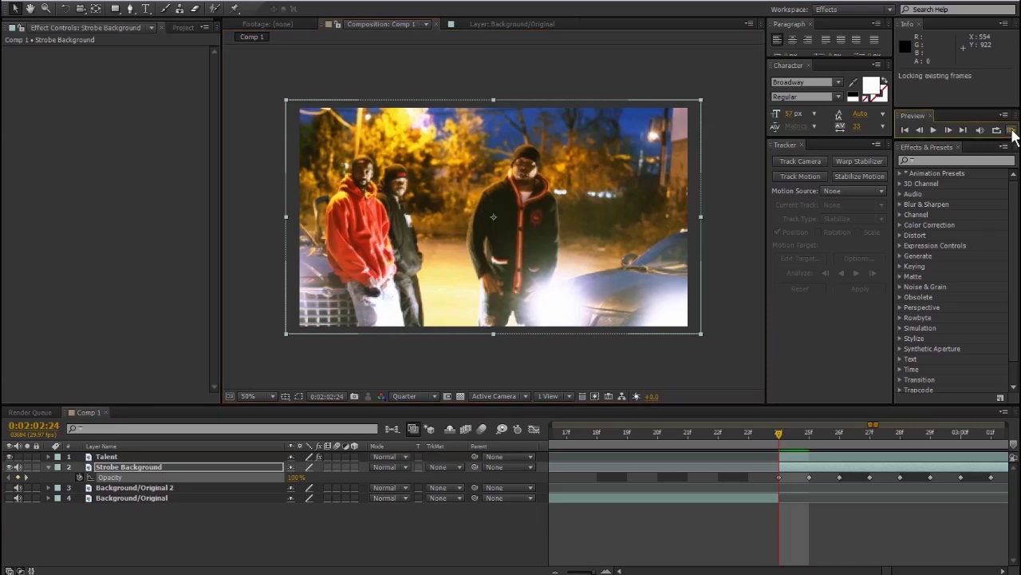
pyautogui.click(1007, 130)
pyautogui.click(1008, 132)
# Draw a tall, narrow rectangular mask on the Strobe Background layer, covering the footage's left edge from above to below the frame.
pyautogui.moveTo(595, 571); pyautogui.dragTo(589, 570)
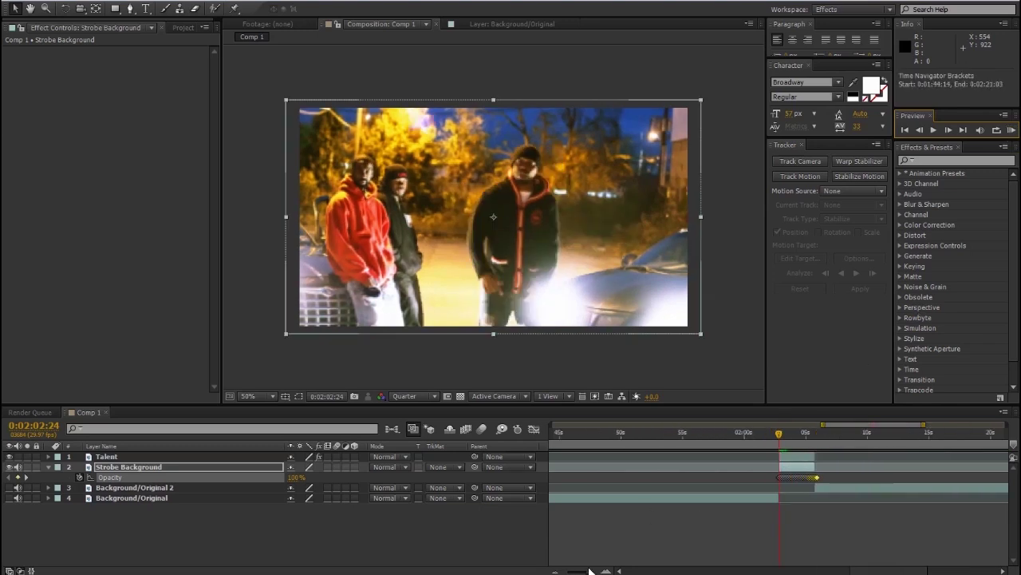
pyautogui.click(100, 465)
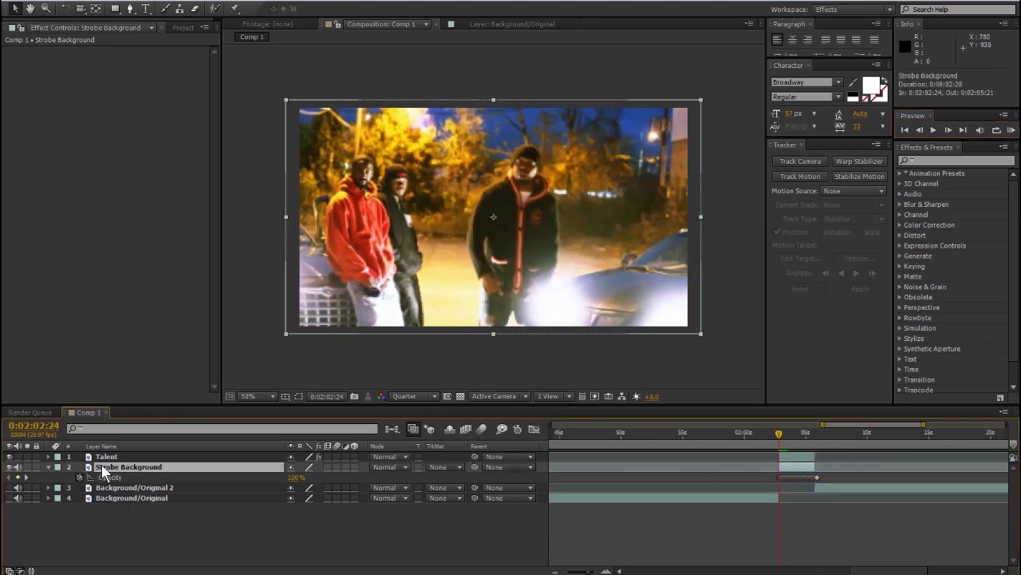
pyautogui.press('t')
pyautogui.click(117, 8)
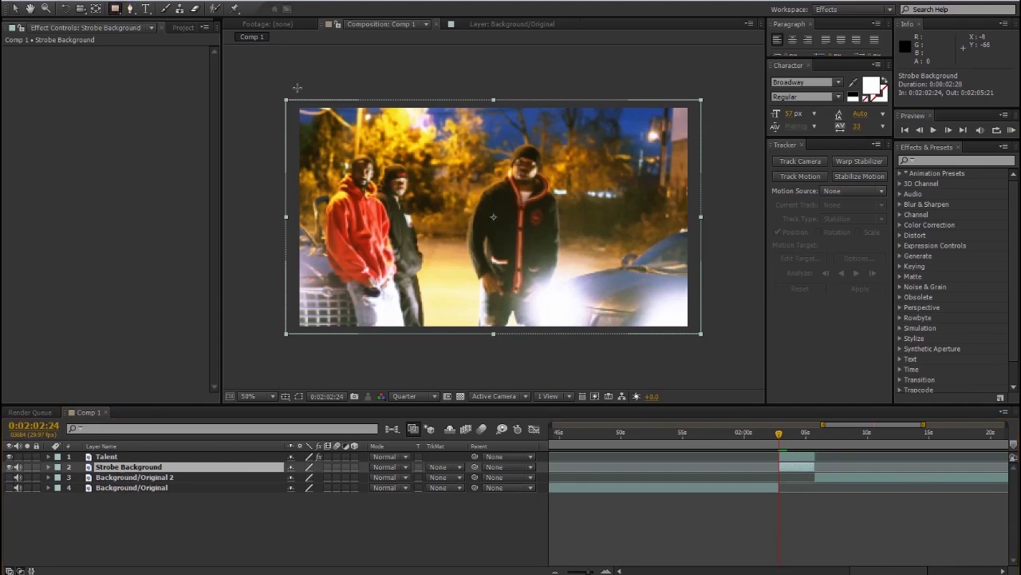
pyautogui.moveTo(274, 82); pyautogui.dragTo(343, 361)
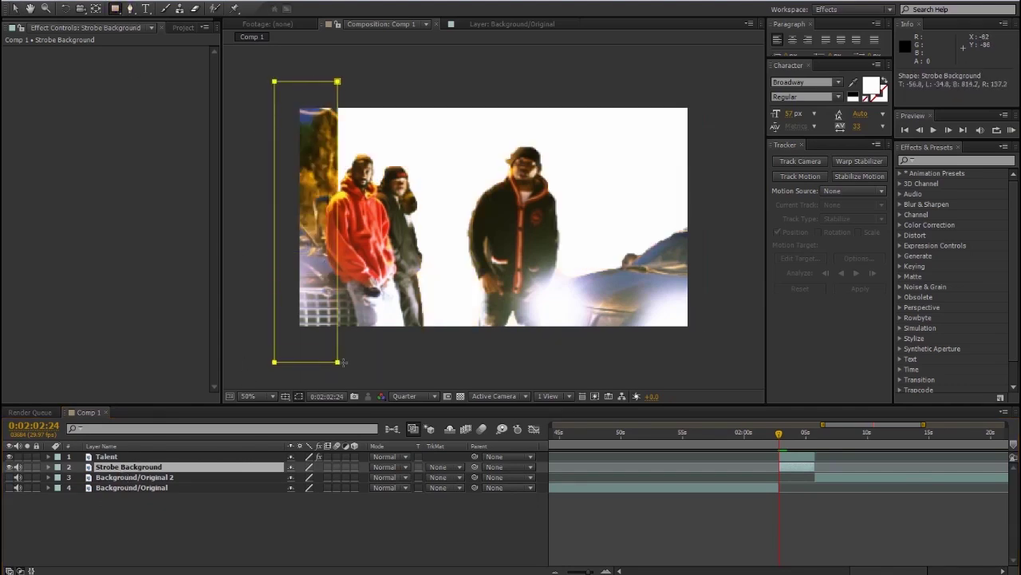
# Enable Mask Path keyframing for Mask 1 at 0:02:02:24 and move the mask just outside the footage's left edge.
pyautogui.click(69, 487)
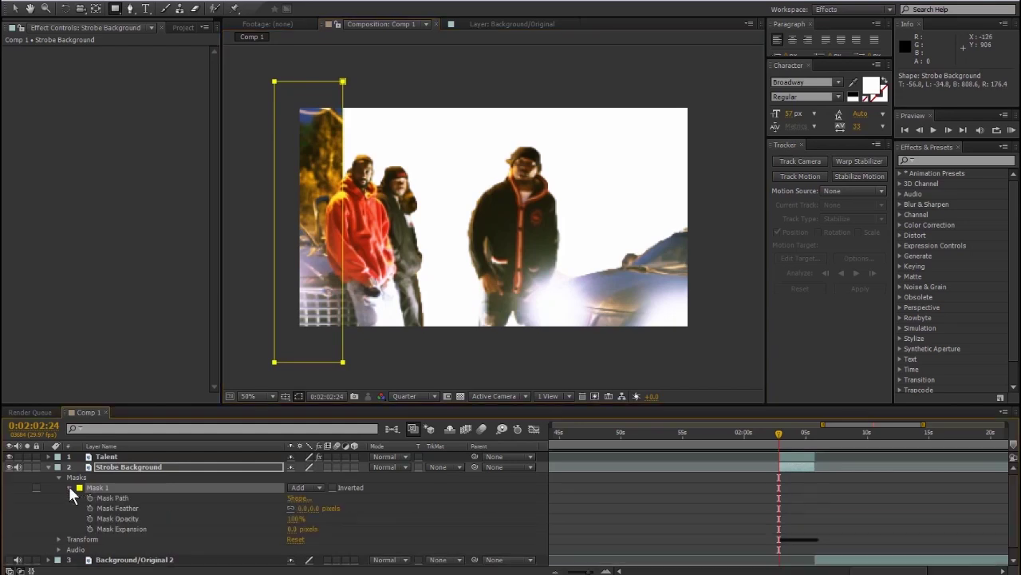
pyautogui.click(90, 498)
pyautogui.click(15, 8)
pyautogui.moveTo(314, 87); pyautogui.dragTo(271, 85)
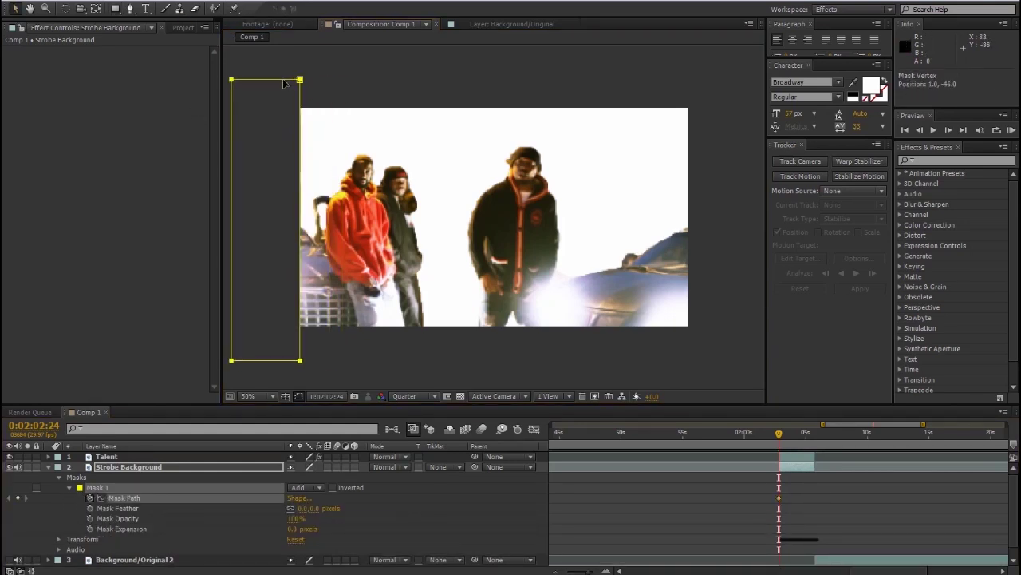
# At 0:02:03:22, keyframe Mask 1 across the frame to just outside the footage's right edge.
pyautogui.click(790, 438)
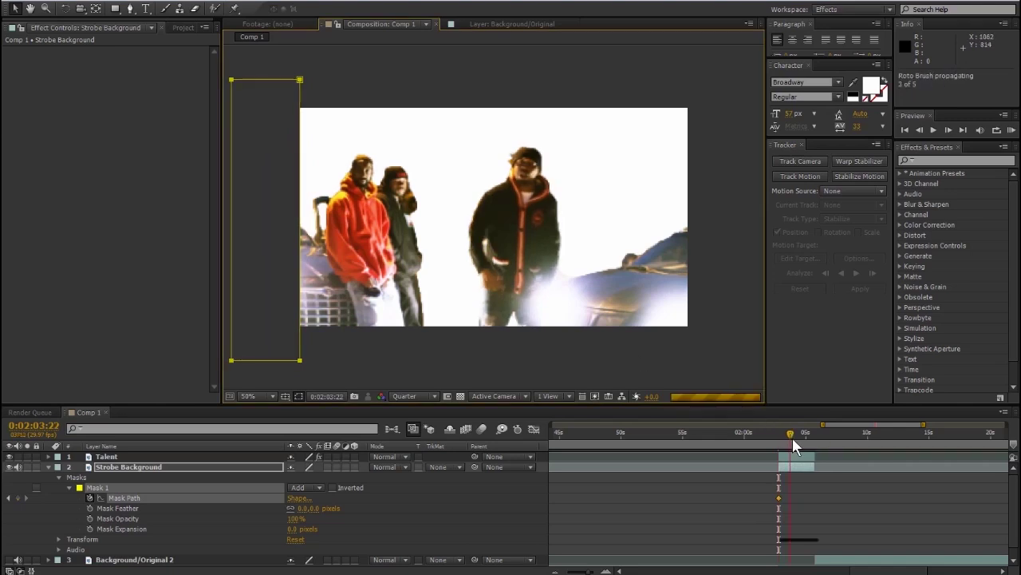
pyautogui.moveTo(232, 104); pyautogui.dragTo(331, 102)
pyautogui.moveTo(504, 92); pyautogui.dragTo(733, 110)
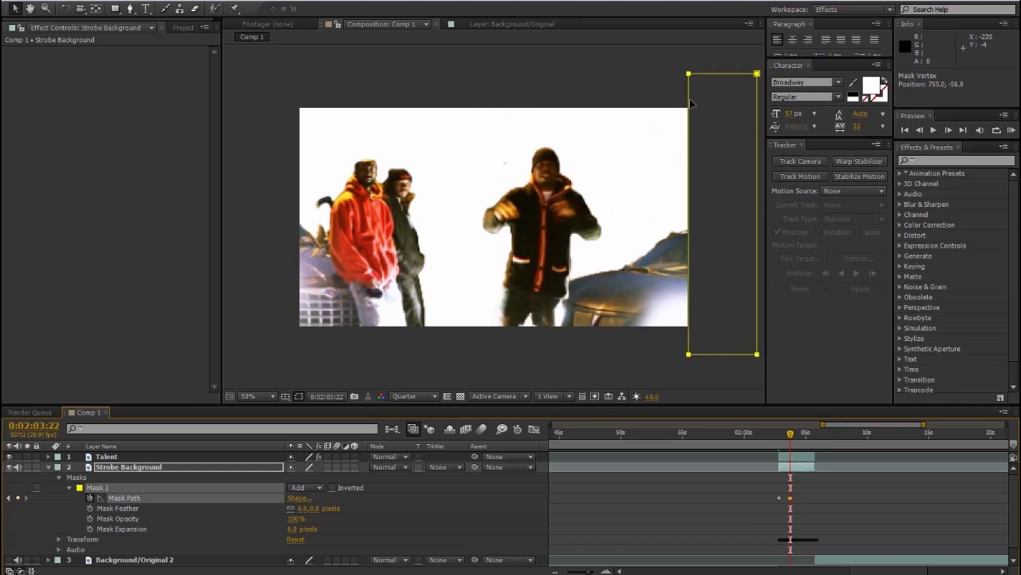
# At 0:02:04:14, move Mask 1 back to the middle of the footage and fine-tune its position against the Proportional Grid.
pyautogui.moveTo(788, 438); pyautogui.dragTo(801, 436)
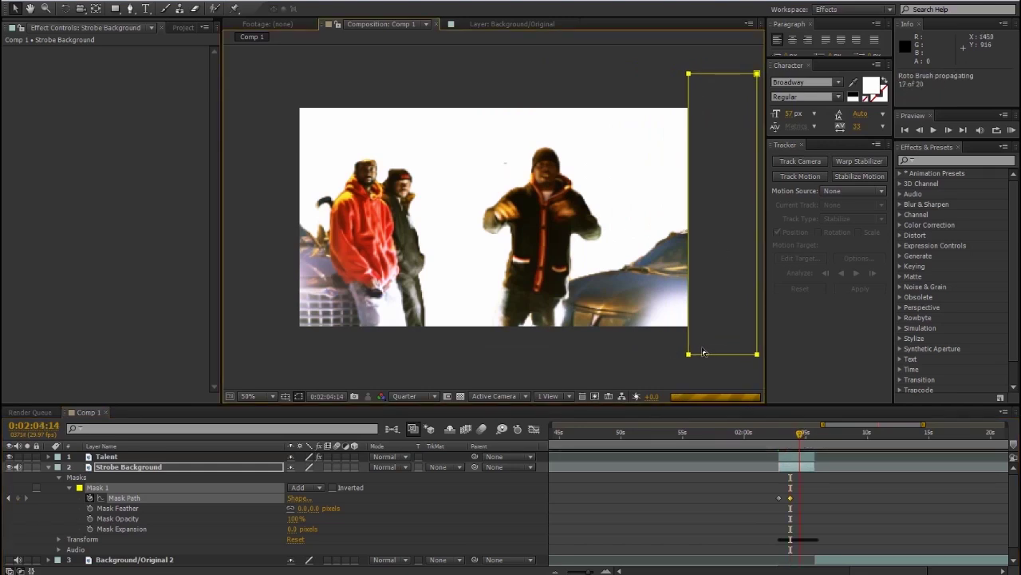
pyautogui.moveTo(688, 343); pyautogui.dragTo(451, 356)
pyautogui.click(298, 396)
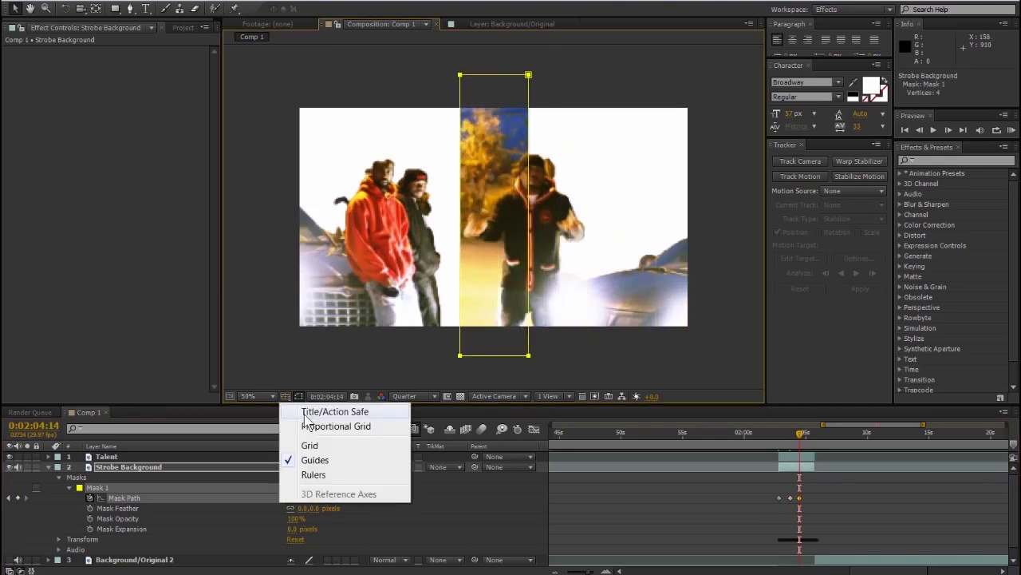
pyautogui.click(319, 423)
pyautogui.moveTo(529, 336); pyautogui.dragTo(529, 343)
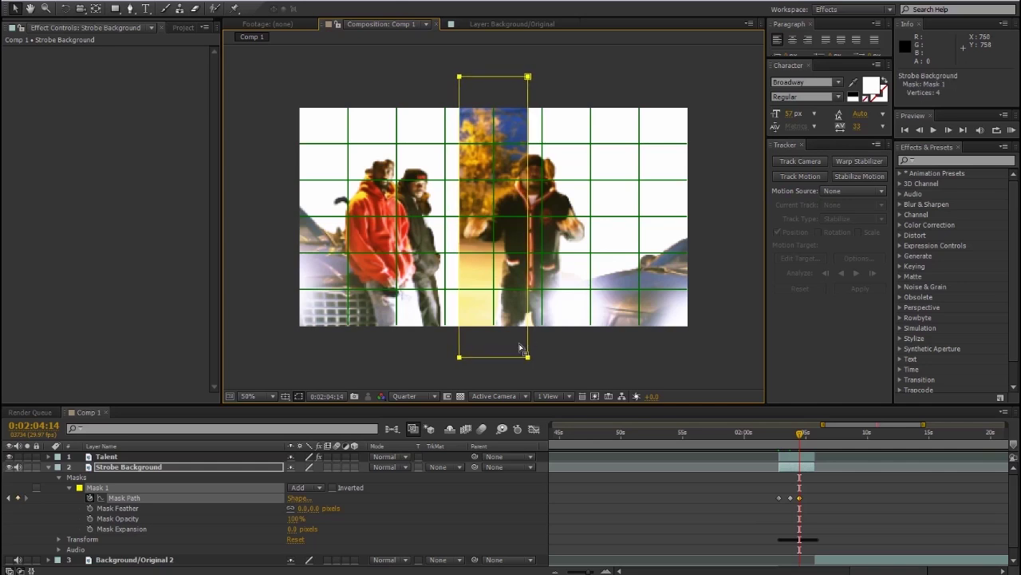
# Hide the Proportional Grid overlay in the composition view.
pyautogui.click(298, 395)
pyautogui.click(299, 396)
pyautogui.click(285, 396)
pyautogui.click(308, 442)
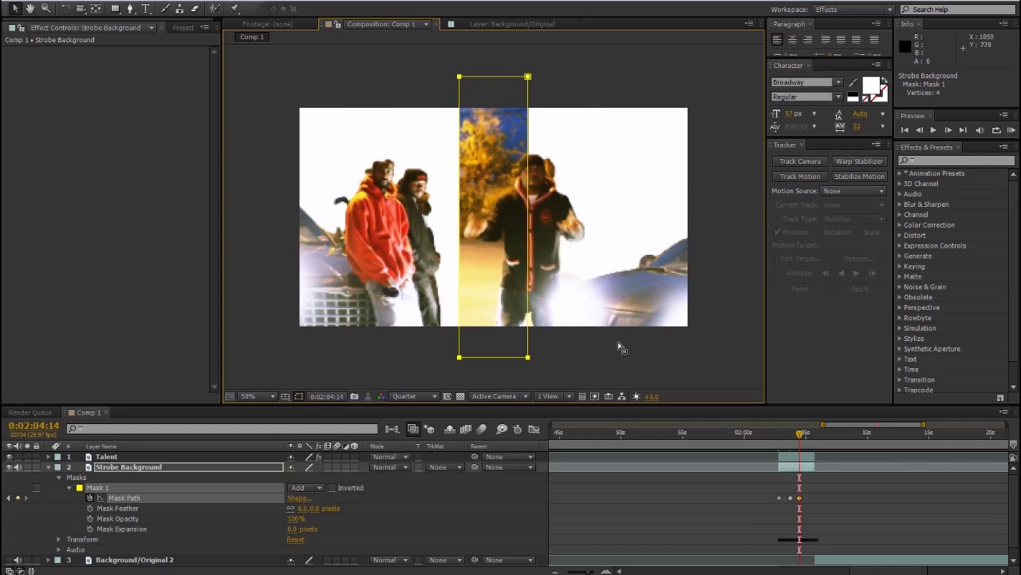
# Add a Mask Path keyframe at 0:02:05:06 and set the mask's bounding box to Left -1 px and Right 1060 px.
pyautogui.moveTo(801, 433); pyautogui.dragTo(808, 433)
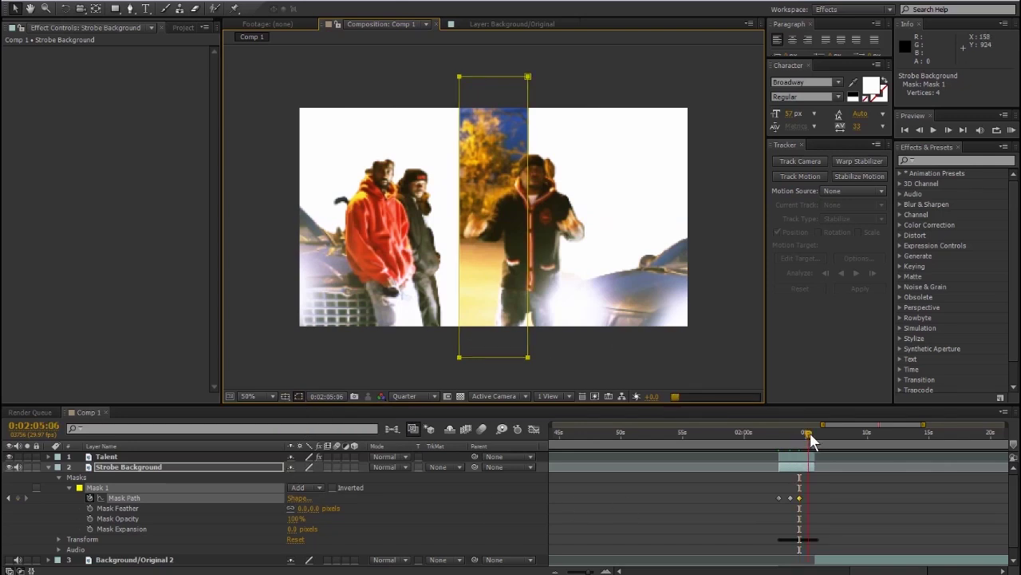
pyautogui.click(18, 498)
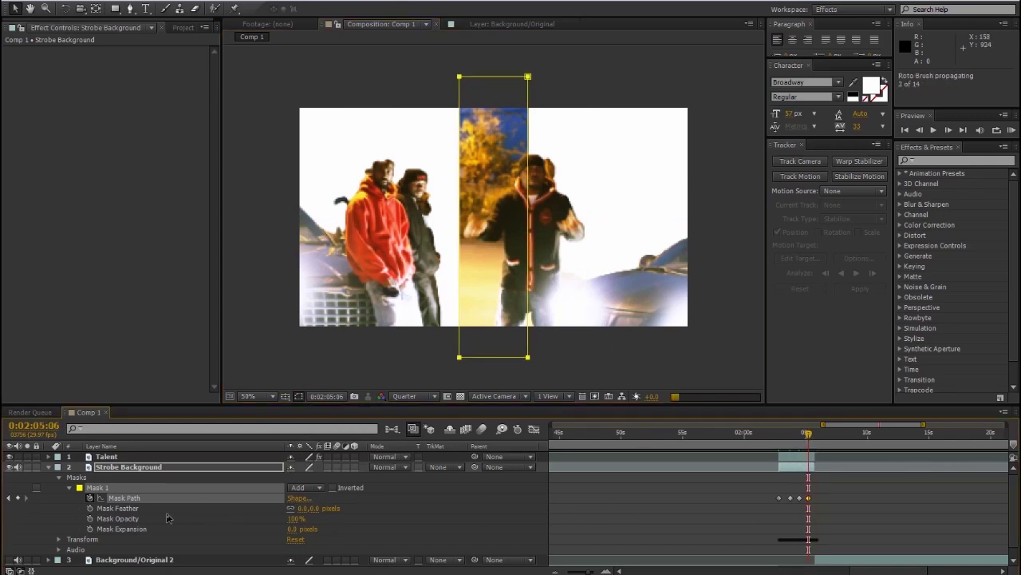
pyautogui.click(298, 498)
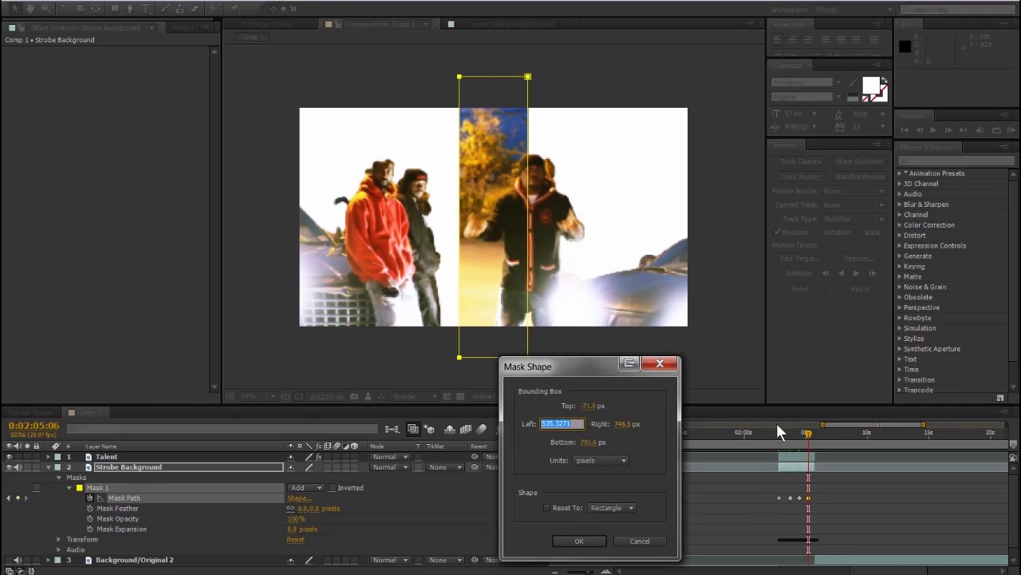
pyautogui.write('-1')
pyautogui.press('Tab')
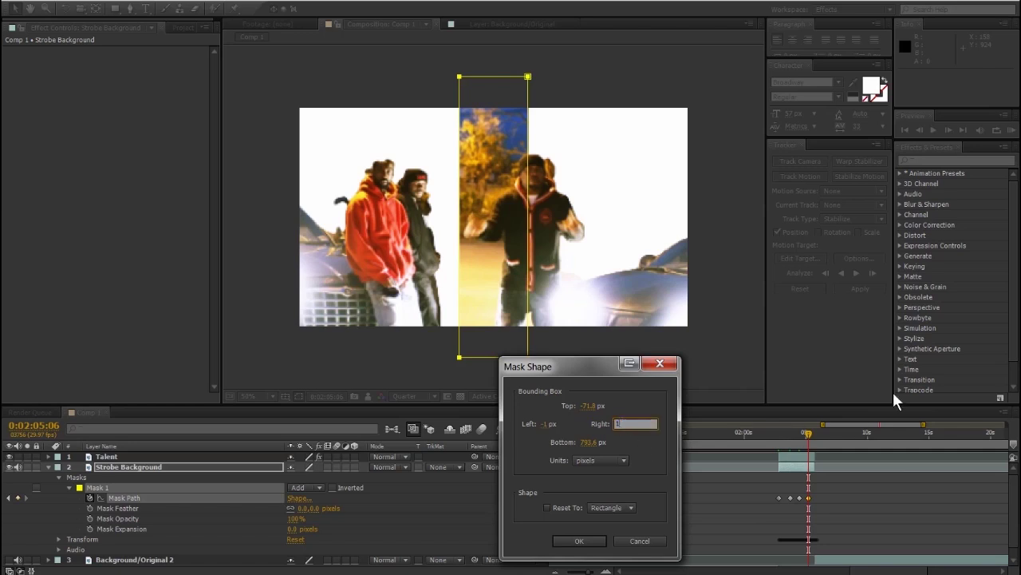
pyautogui.write('1060')
pyautogui.press('Return')
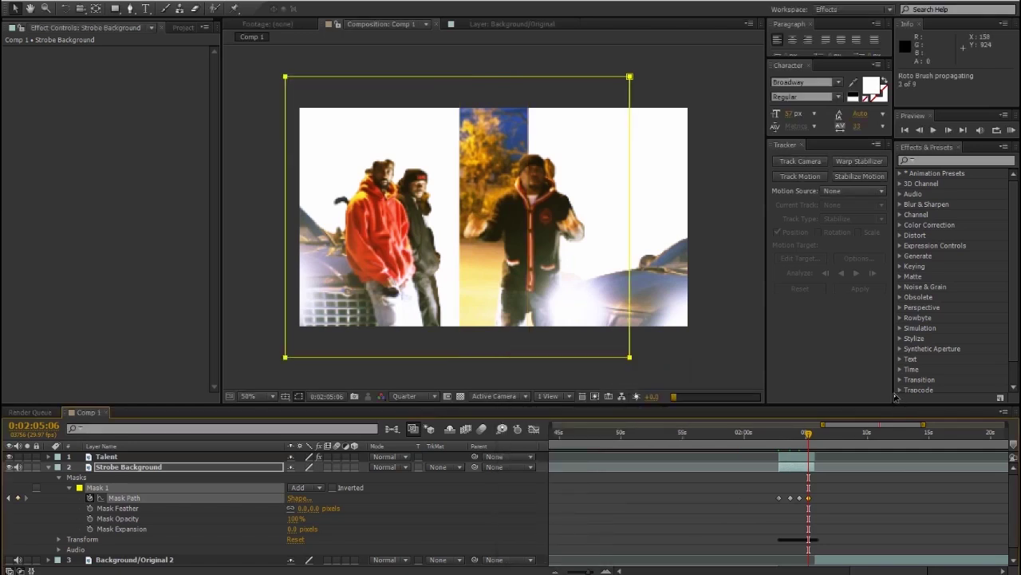
# Widen the mask at 0:02:05:06 past the footage's right edge by setting its Right bound to 1240, 1265 and finally 1275 px.
pyautogui.click(300, 498)
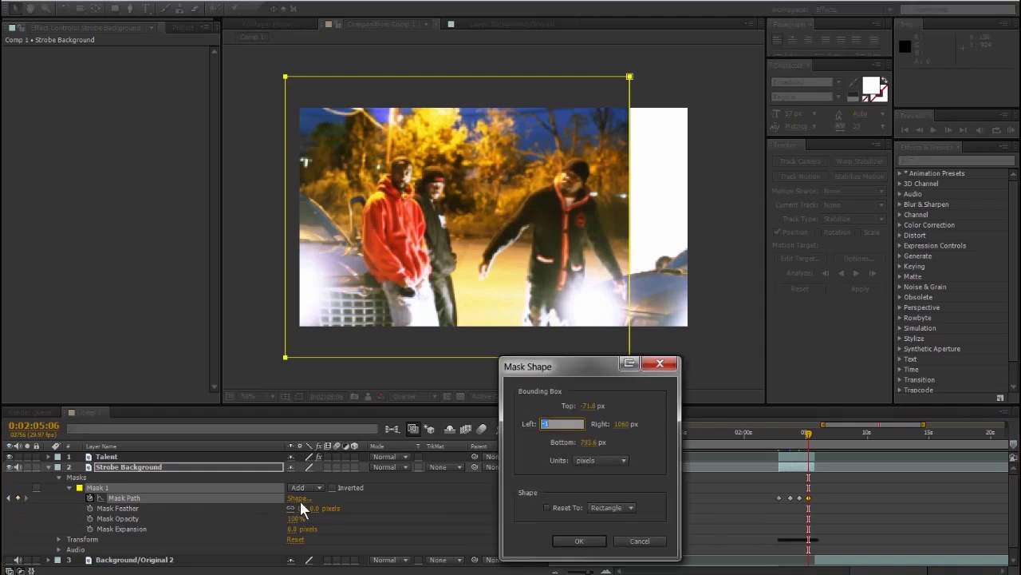
pyautogui.click(621, 427)
pyautogui.write('1240')
pyautogui.press('Return')
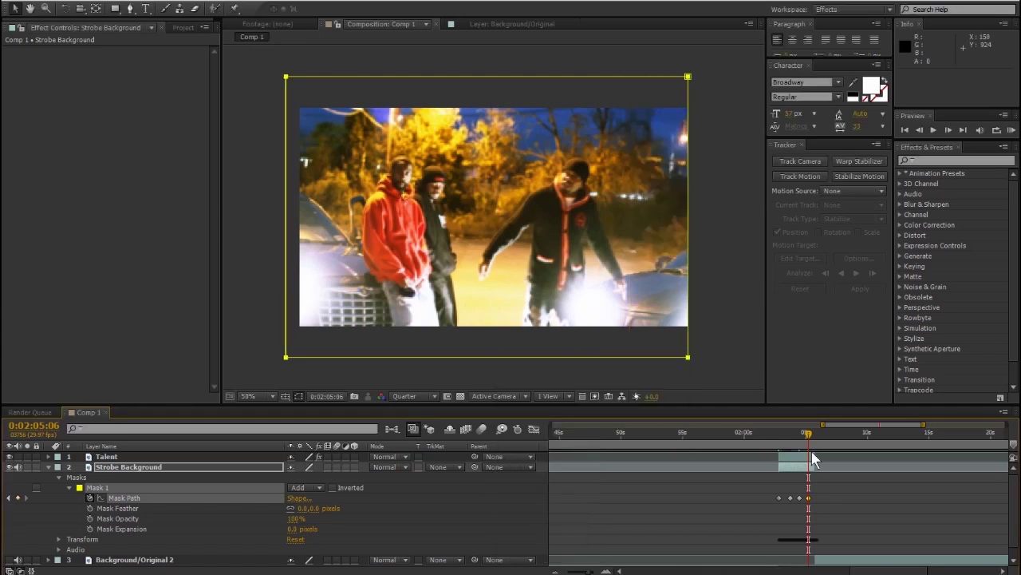
pyautogui.click(301, 497)
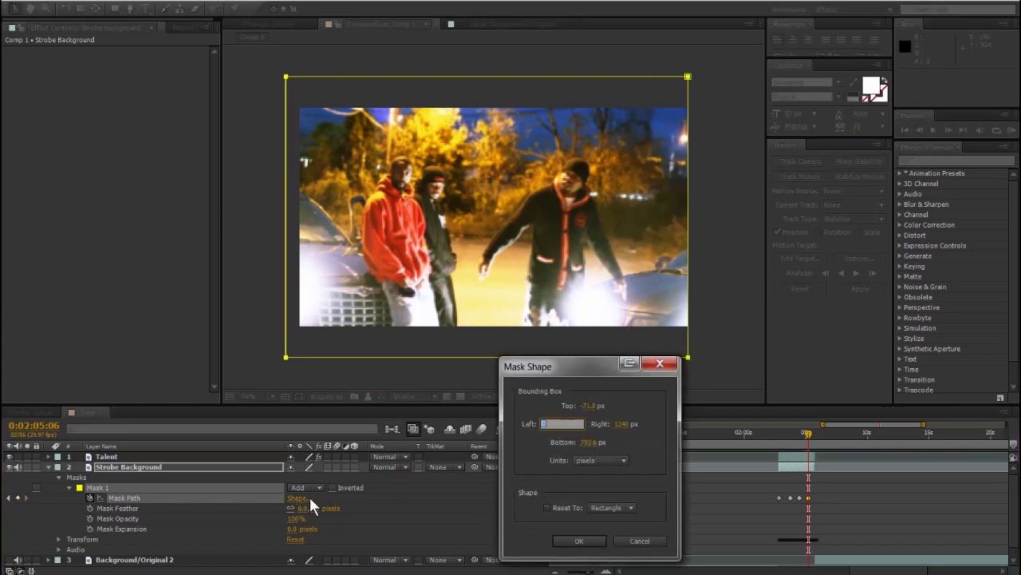
pyautogui.write('1265')
pyautogui.press('Return')
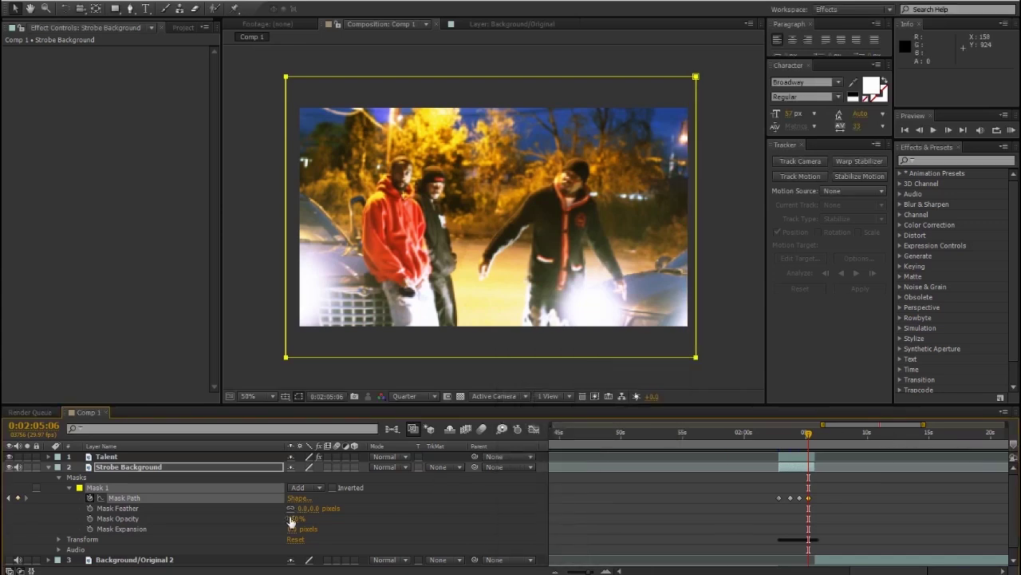
pyautogui.click(300, 497)
pyautogui.write('1275')
pyautogui.press('Return')
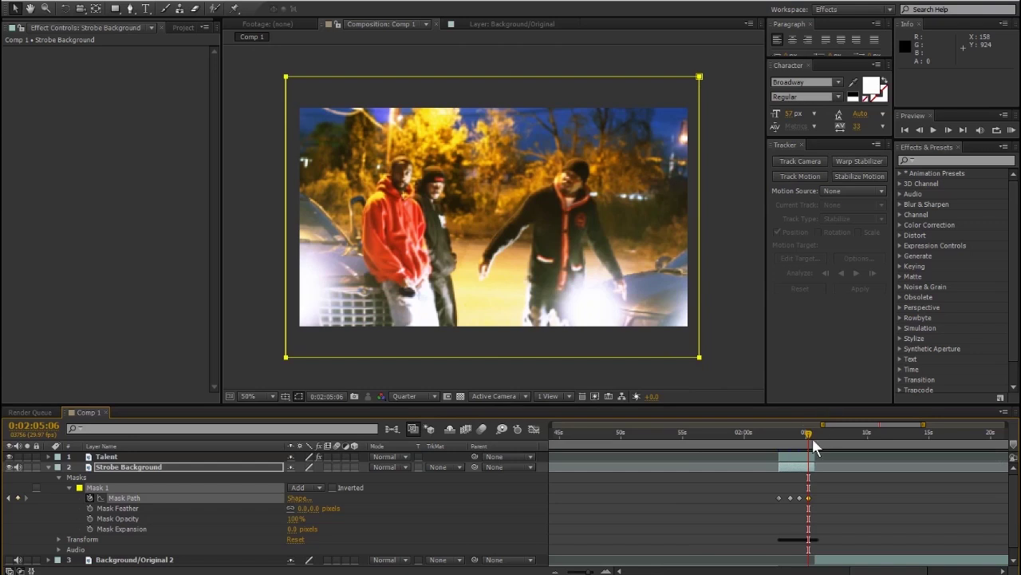
# Move the last Mask Path keyframe to the end of the Strobe Background layer, around 0:02:05:19.
pyautogui.moveTo(592, 568); pyautogui.dragTo(591, 571)
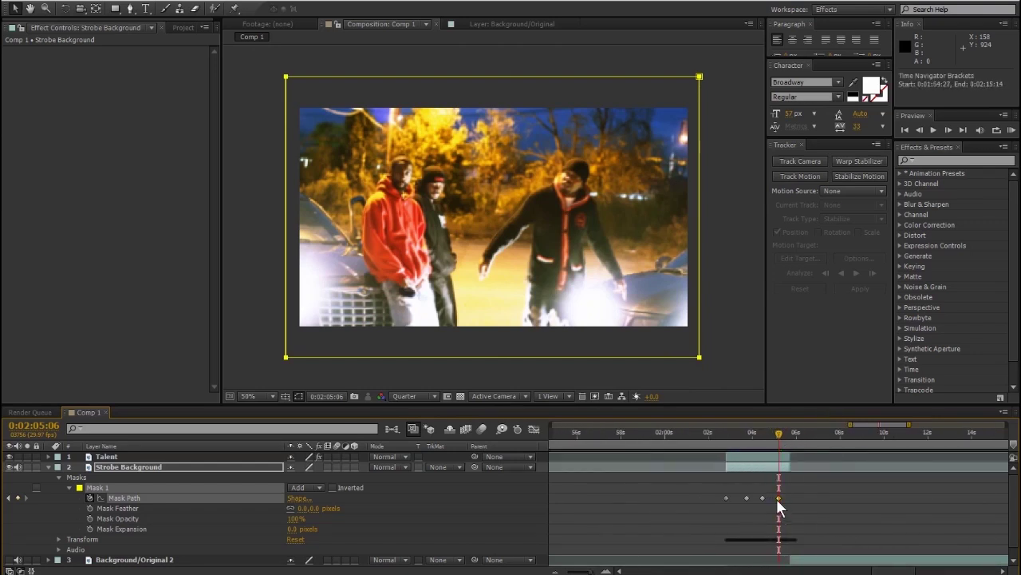
pyautogui.moveTo(779, 501); pyautogui.dragTo(788, 497)
pyautogui.click(790, 435)
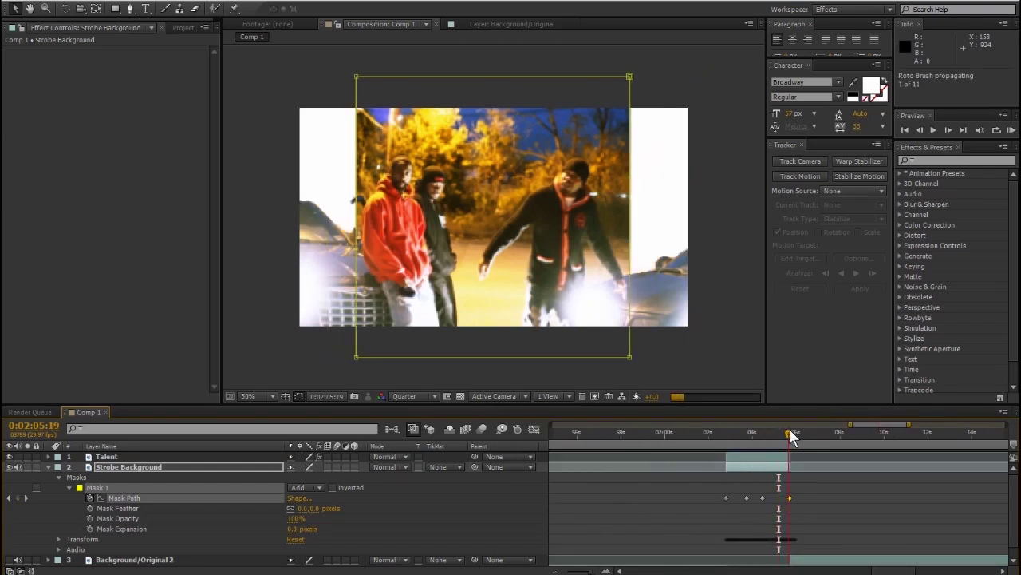
pyautogui.moveTo(590, 571); pyautogui.dragTo(598, 571)
pyautogui.moveTo(839, 497); pyautogui.dragTo(869, 498)
pyautogui.press(';')
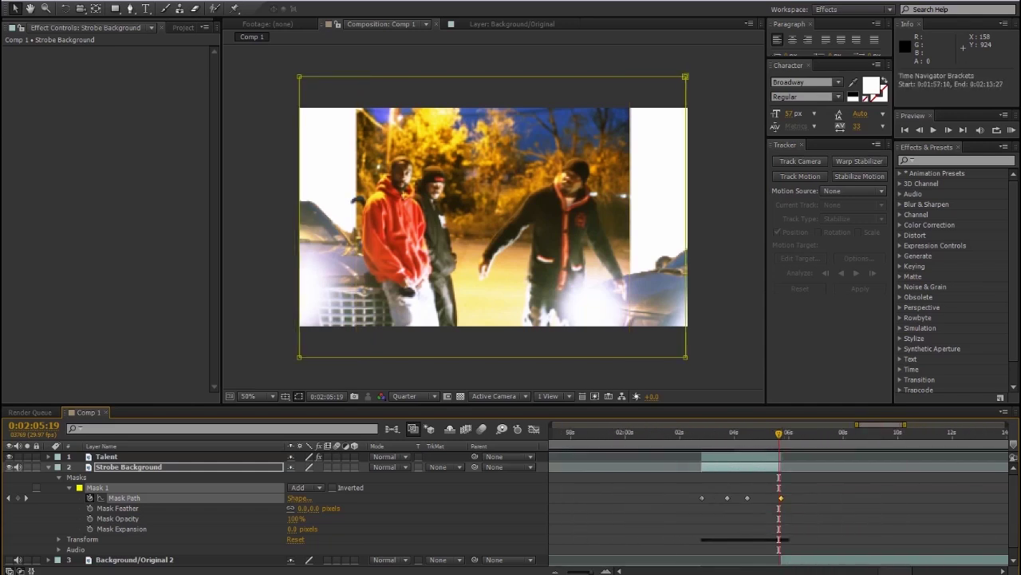
# Shift the third Mask Path keyframe to 0:02:04:21 to space the mask keyframes evenly.
pyautogui.moveTo(749, 497); pyautogui.dragTo(754, 497)
pyautogui.click(728, 498)
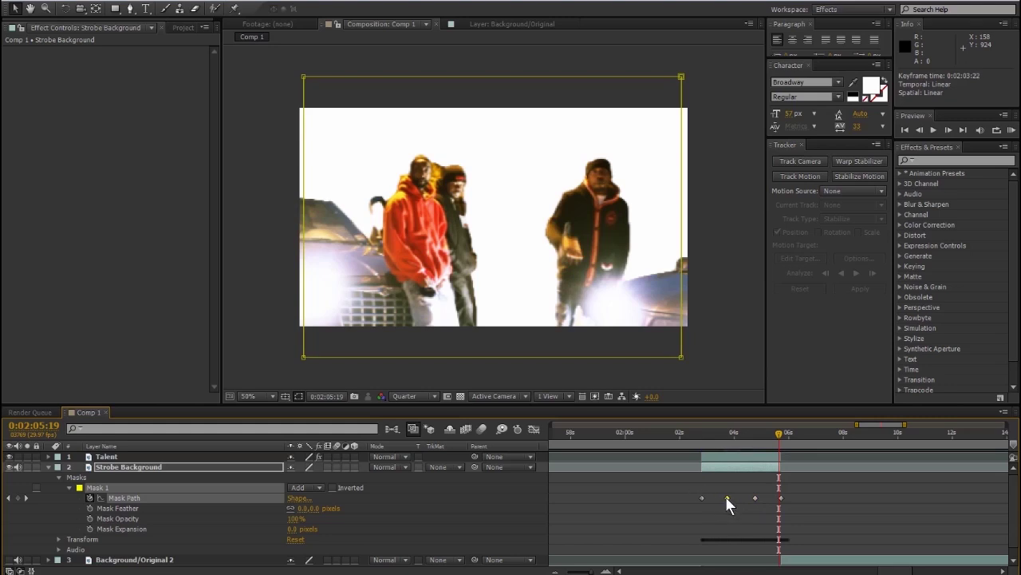
pyautogui.click(753, 498)
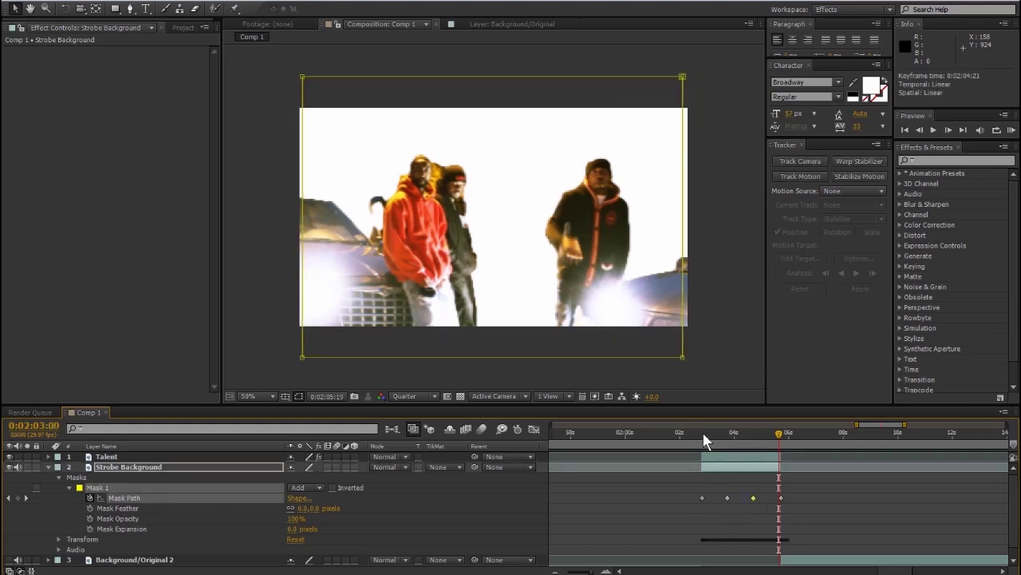
# Return the current time to 0:02:02:24 and run a RAM preview of the mask animation.
pyautogui.click(701, 433)
pyautogui.moveTo(581, 571)
pyautogui.mouseDown()
pyautogui.moveTo(603, 571)
pyautogui.moveTo(581, 571)
pyautogui.mouseUp()
pyautogui.click(1012, 130)
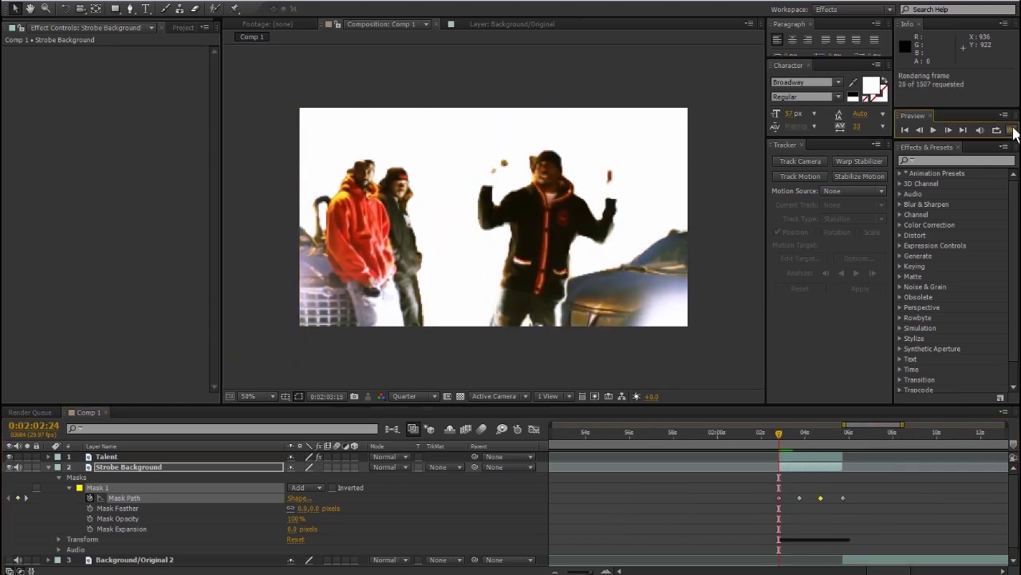